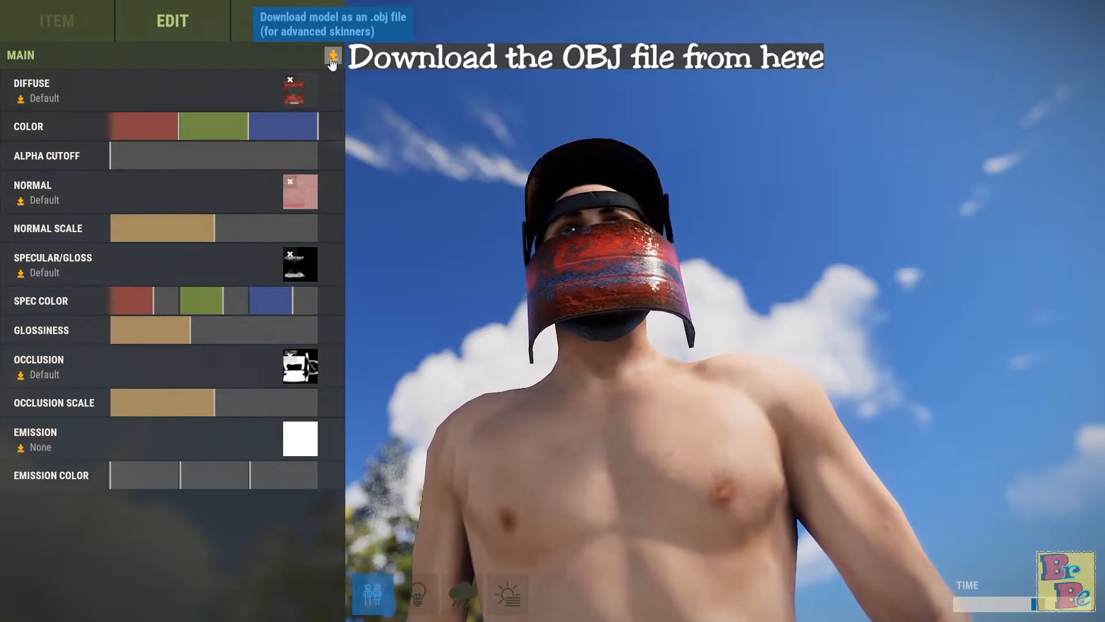
Download the helmet model as an OBJ file and create a Substance Painter project from Helmet.obj with the default settings
click(333, 56)
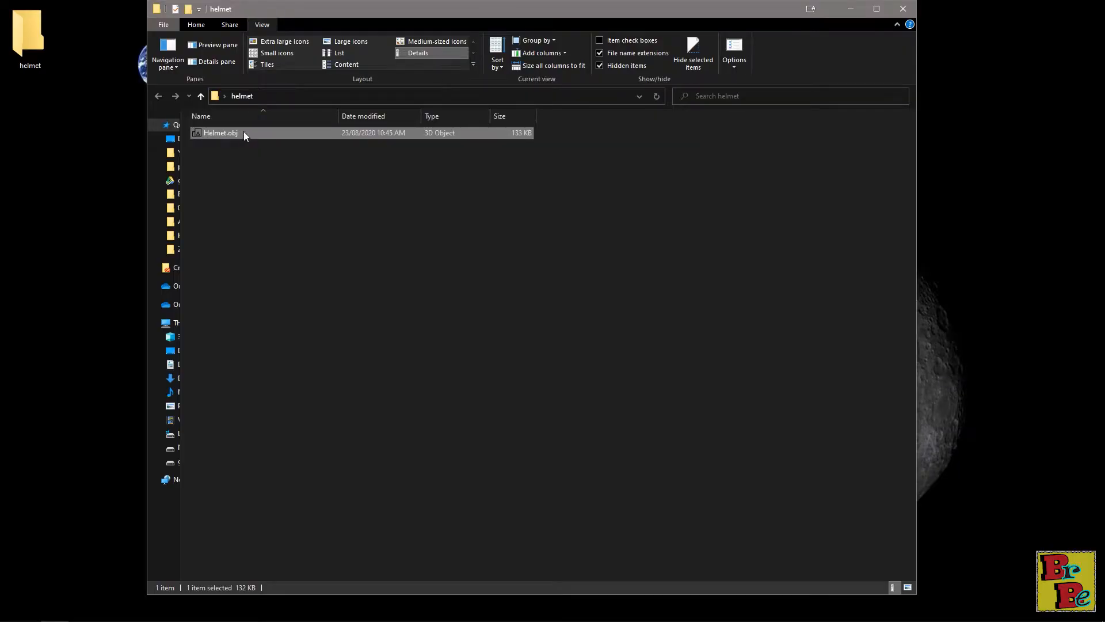
click(283, 158)
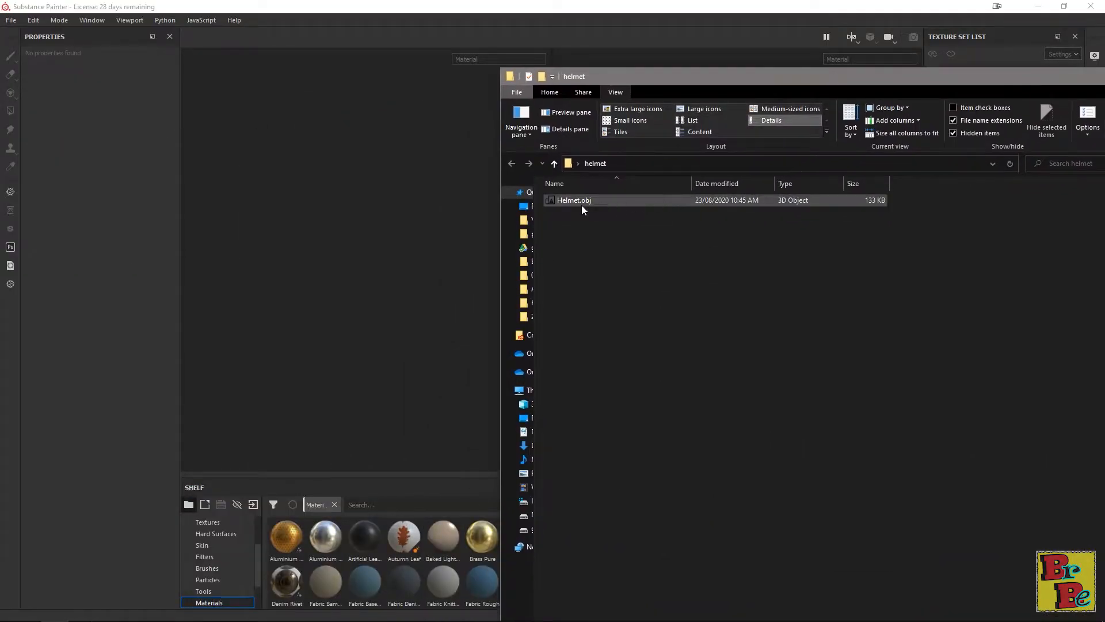
mouse_move(581, 203)
mouse_down()
mouse_move(546, 209)
mouse_move(367, 179)
mouse_up()
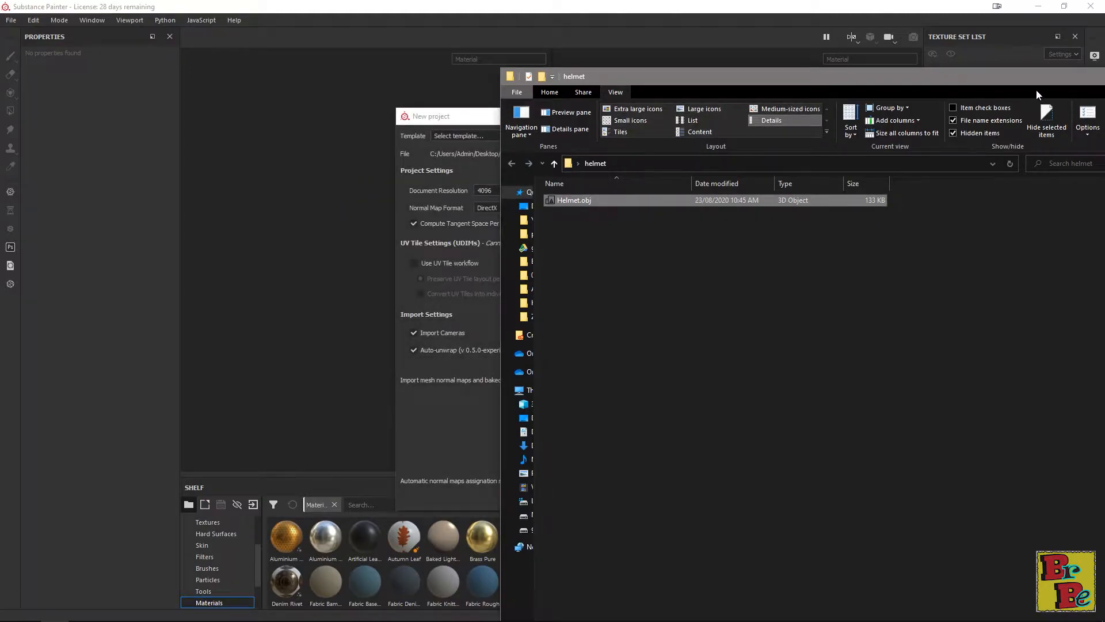
drag(1031, 78, 860, 138)
click(1030, 137)
drag(578, 116, 474, 39)
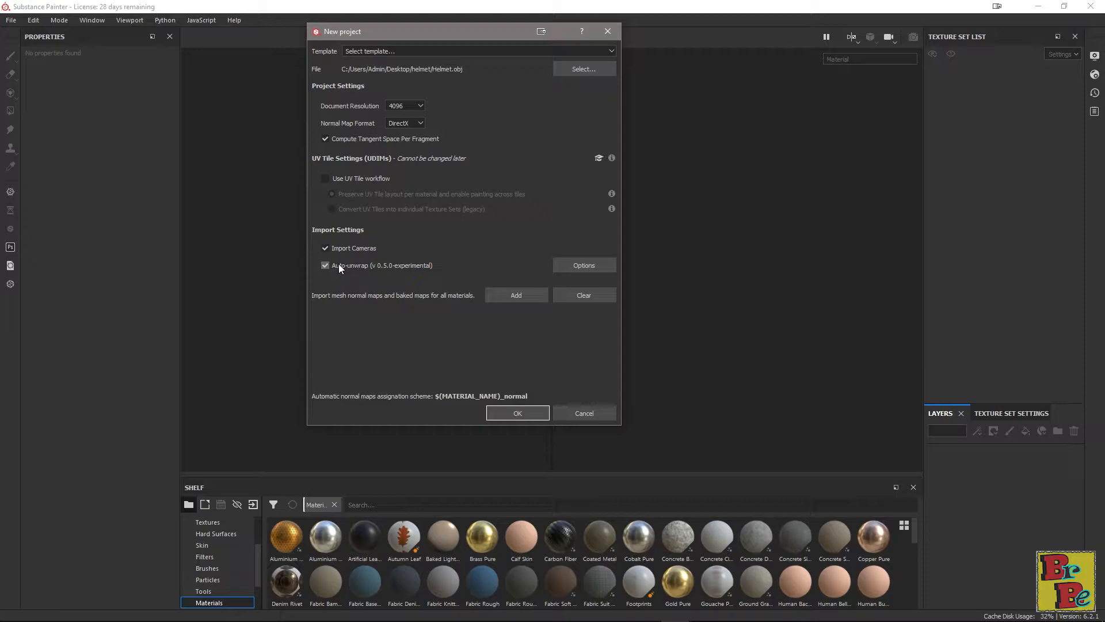
click(512, 416)
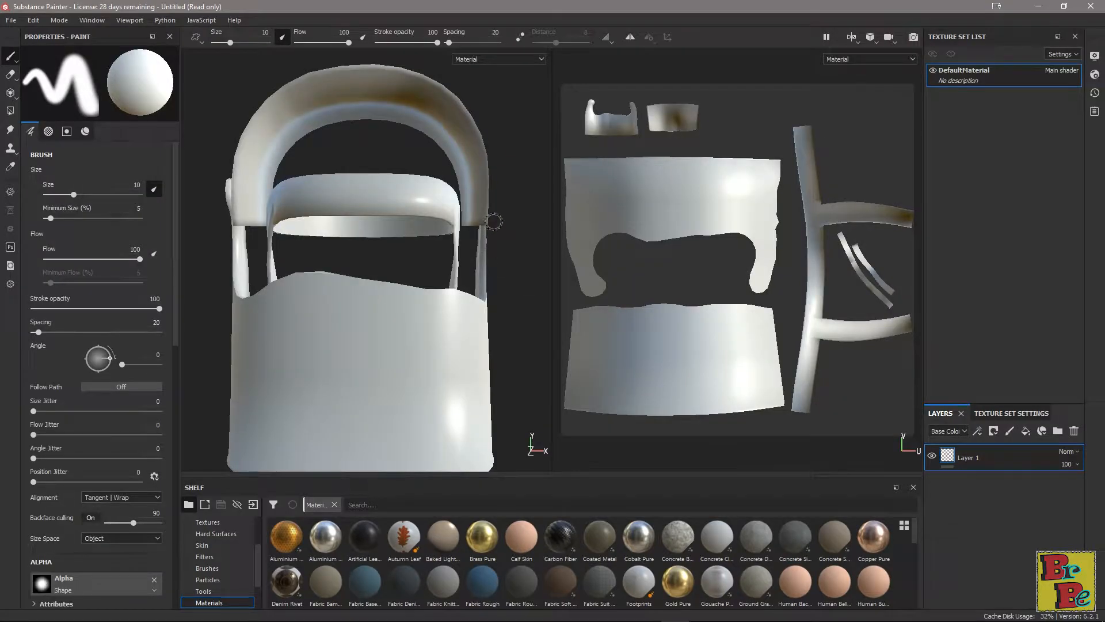
Paint a red number 1 on the large upper UV island and find the matching part of the 3D helmet
alt+drag(373, 178, 397, 277)
scroll(395, 235, down, 3)
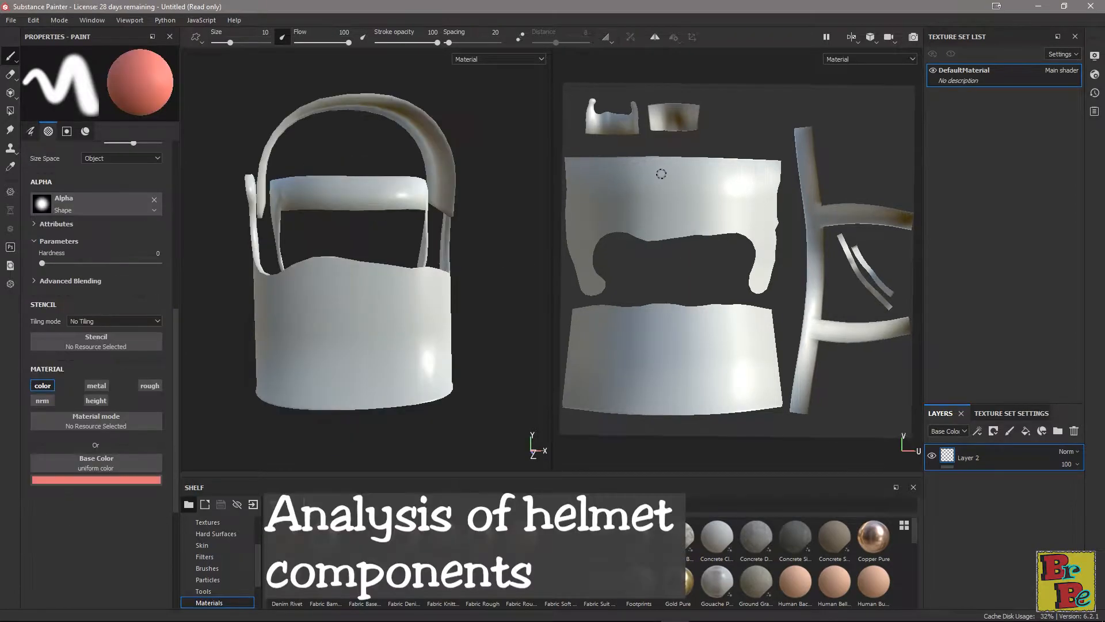
drag(667, 168, 666, 216)
alt+drag(362, 278, 403, 291)
alt+middle_drag(426, 287, 332, 295)
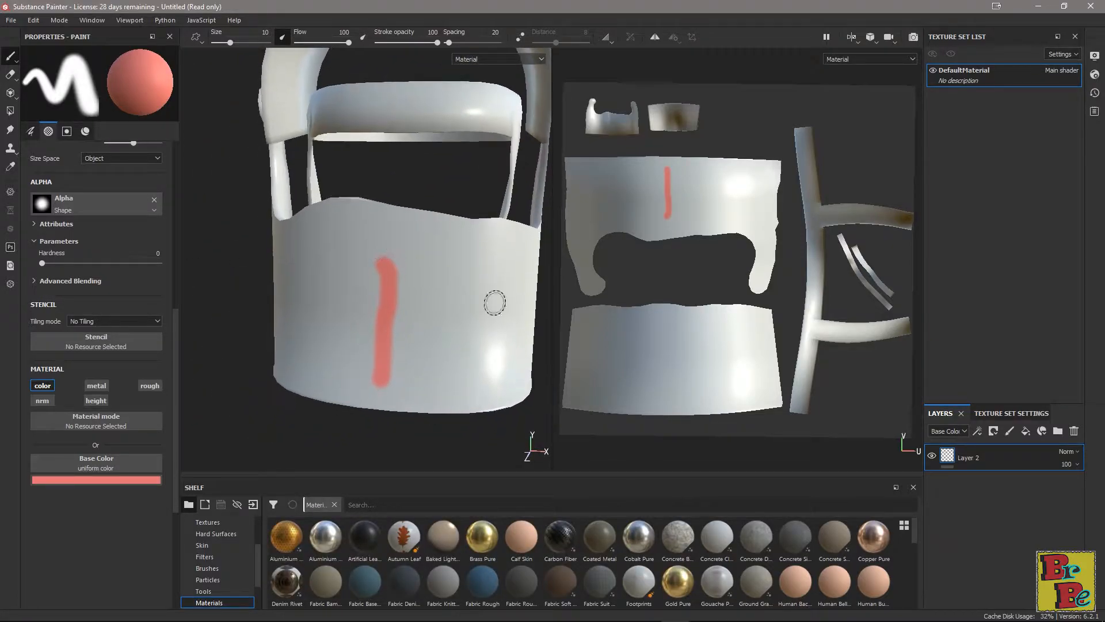
Paint a 2 on the large lower UV island and a 3 on the small notched one, and locate both on the helmet
mouse_move(663, 342)
mouse_down()
mouse_move(707, 344)
mouse_move(712, 374)
mouse_up()
mouse_move(370, 283)
alt+mouse_down()
mouse_move(526, 190)
mouse_move(342, 217)
mouse_move(314, 245)
mouse_move(302, 213)
mouse_move(227, 175)
mouse_move(414, 204)
mouse_move(275, 218)
mouse_move(287, 323)
mouse_move(309, 345)
mouse_move(346, 266)
mouse_move(279, 298)
mouse_move(338, 290)
mouse_move(342, 269)
mouse_move(322, 242)
alt+mouse_up()
alt+middle_drag(327, 274, 319, 232)
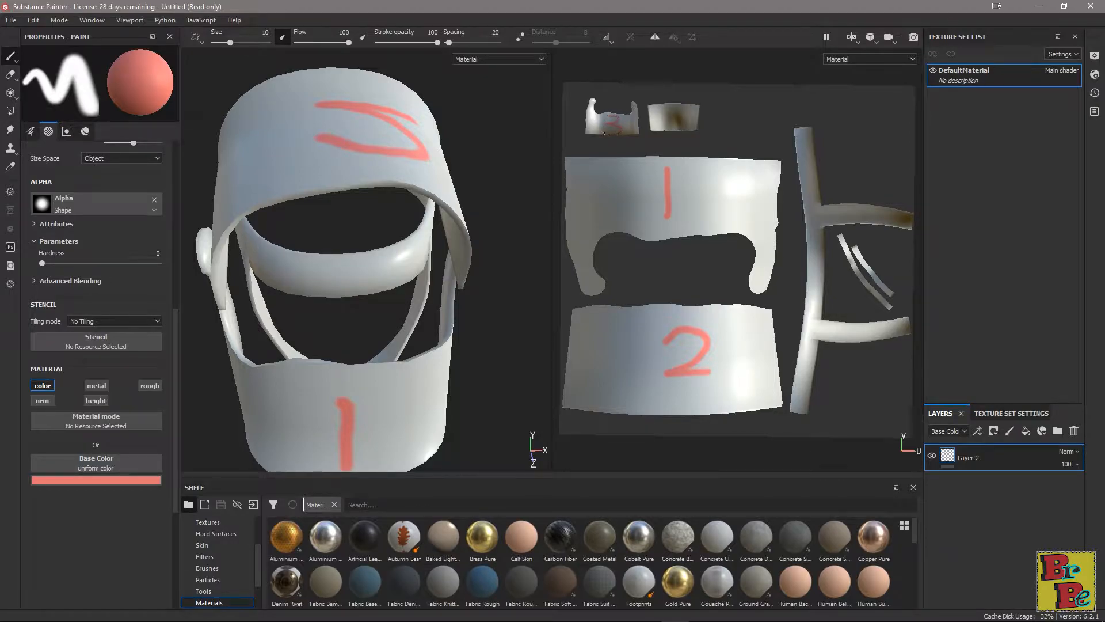
alt+drag(299, 288, 377, 226)
alt+middle_drag(325, 351, 315, 193)
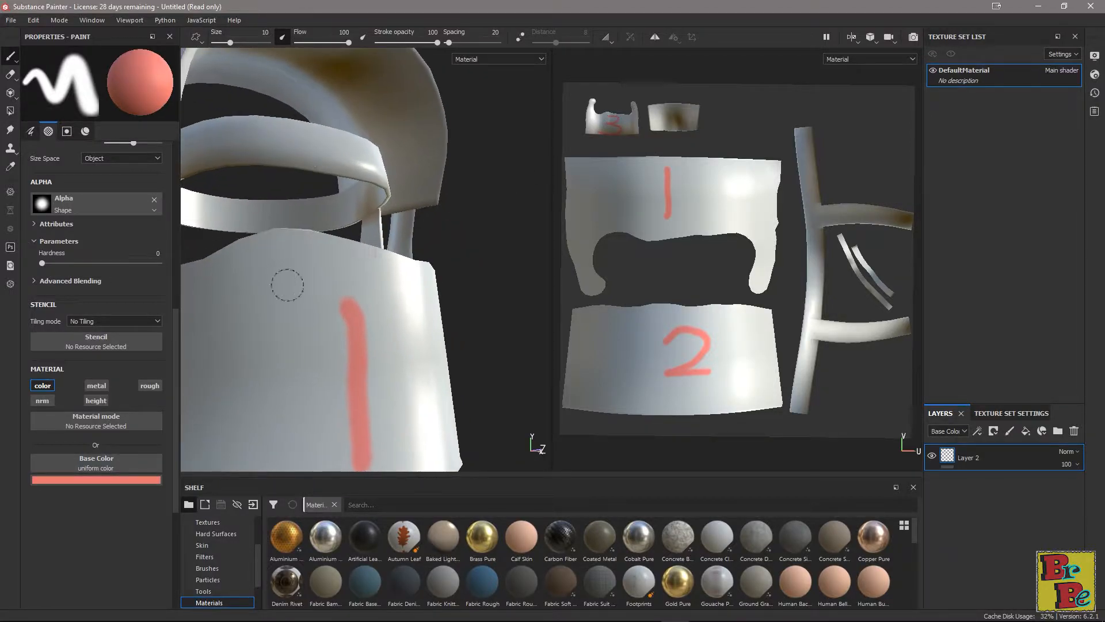
scroll(323, 313, down, 2)
alt+drag(324, 313, 299, 333)
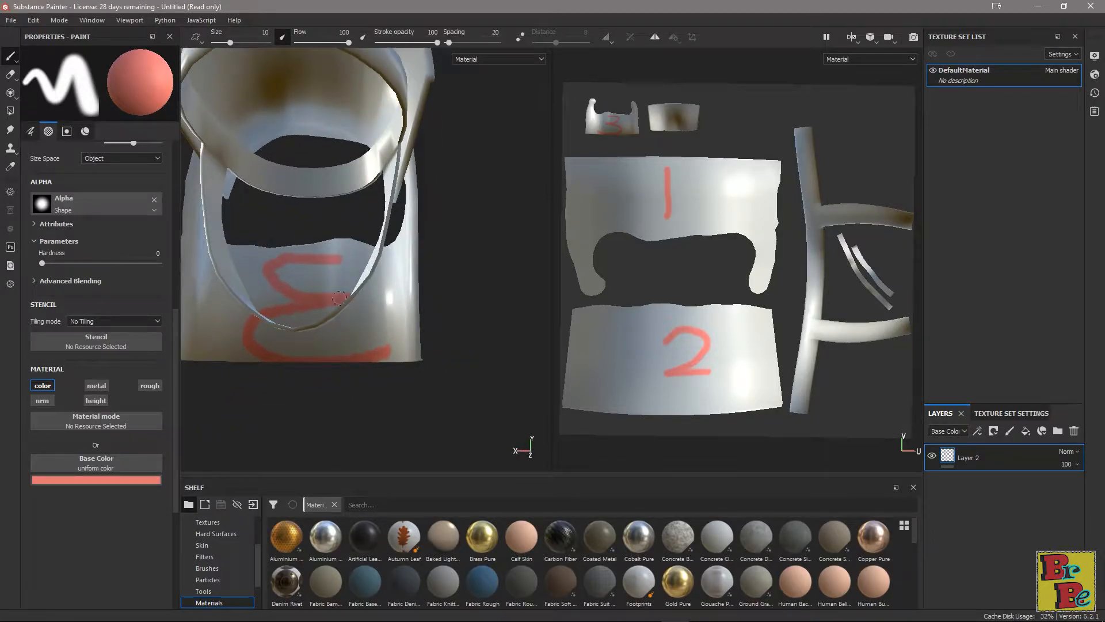
alt+drag(315, 264, 295, 268)
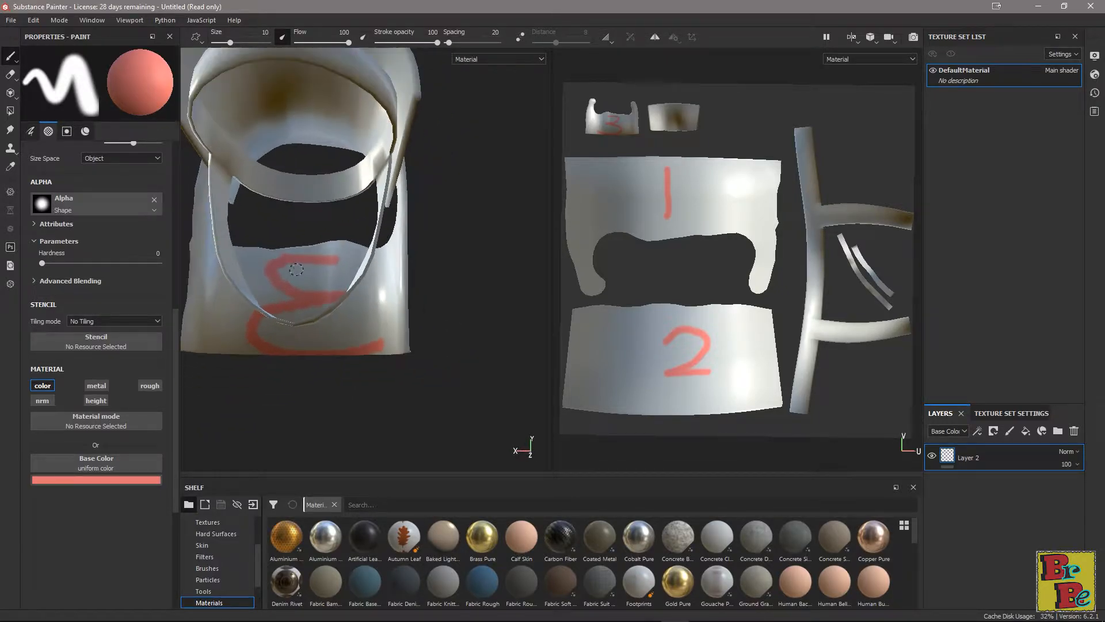
Paint a 4 on the small rectangular UV island and a 5 with short stripes along the branching strap island
mouse_move(663, 113)
mouse_down()
mouse_move(685, 120)
mouse_move(672, 129)
mouse_up()
mouse_move(316, 199)
alt+mouse_down()
mouse_move(316, 161)
mouse_move(350, 136)
mouse_move(337, 201)
mouse_move(275, 328)
mouse_move(275, 256)
mouse_move(357, 231)
mouse_move(468, 244)
alt+mouse_up()
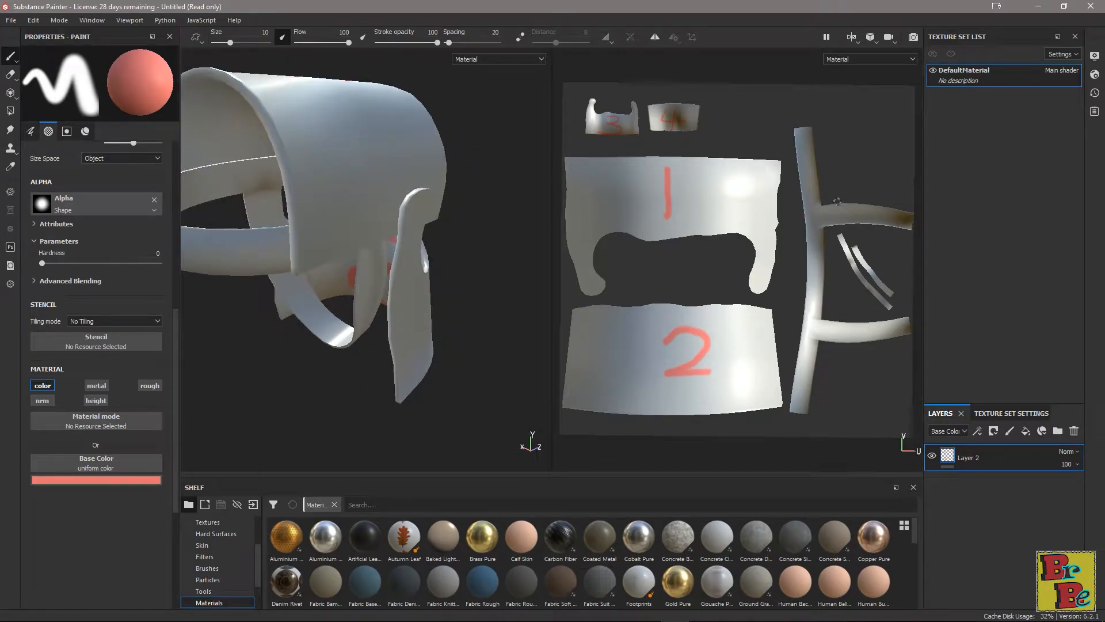
mouse_move(817, 210)
mouse_down()
mouse_move(807, 213)
mouse_move(816, 246)
mouse_move(799, 379)
mouse_up()
mouse_move(839, 320)
mouse_down()
mouse_move(836, 338)
mouse_move(883, 337)
mouse_up()
drag(811, 151, 801, 180)
mouse_move(282, 272)
alt+mouse_down()
mouse_move(365, 261)
mouse_move(322, 271)
mouse_move(363, 257)
mouse_move(336, 253)
mouse_move(306, 303)
mouse_move(258, 186)
alt+mouse_up()
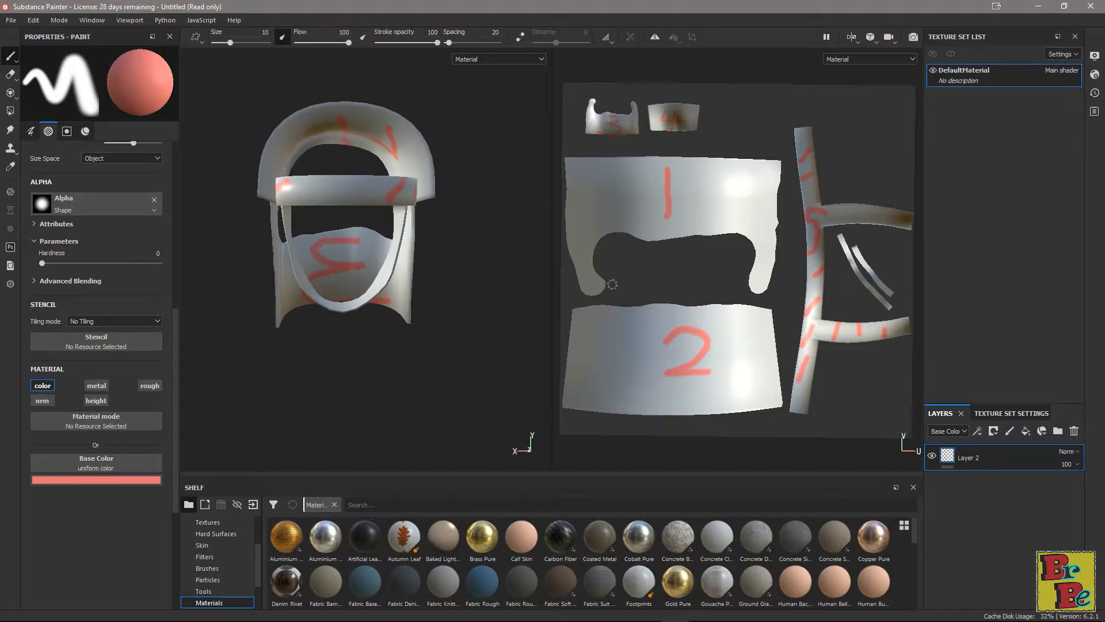
Switch the brush's base color to green and paint the two thin strap UV islands to locate them on the helmet
click(123, 480)
click(227, 429)
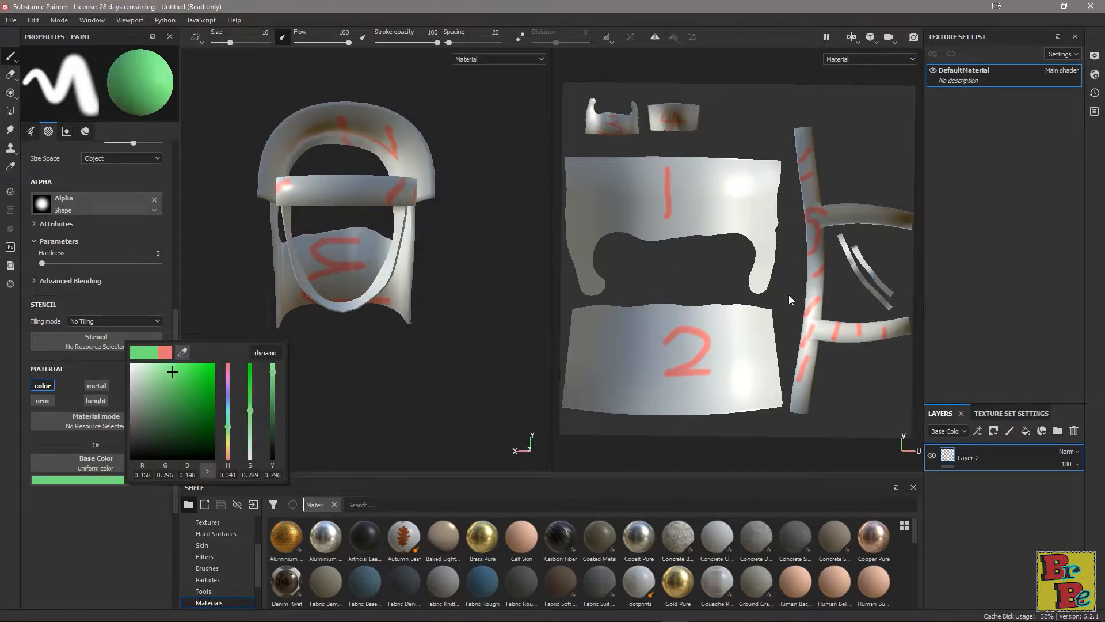
click(843, 245)
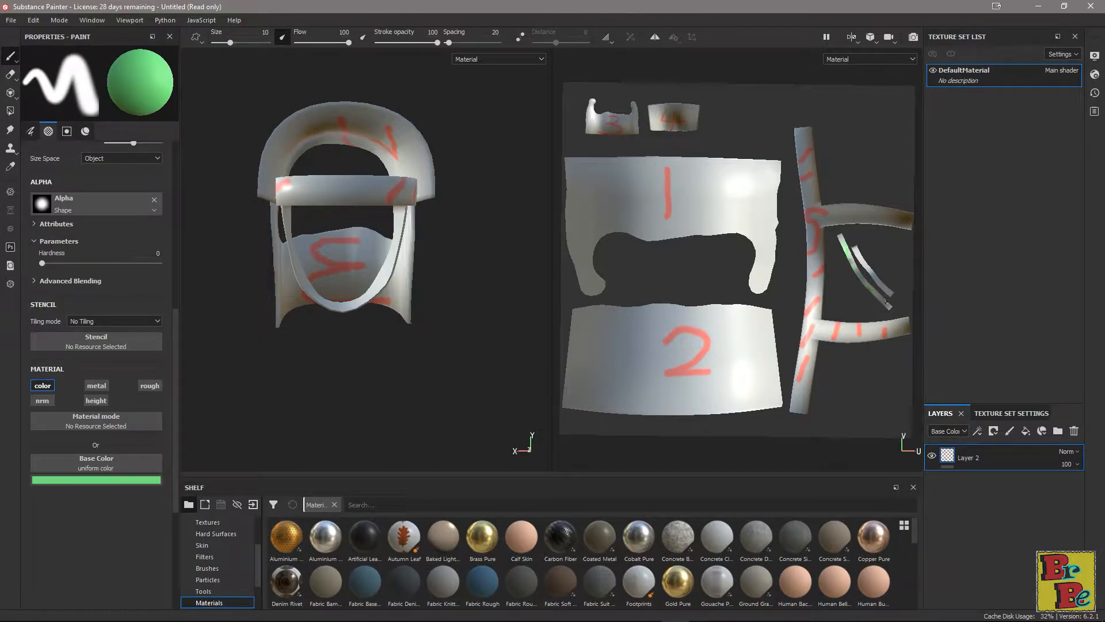
mouse_move(543, 344)
alt+mouse_down()
mouse_move(419, 287)
mouse_move(439, 279)
mouse_move(455, 291)
mouse_move(444, 297)
alt+mouse_up()
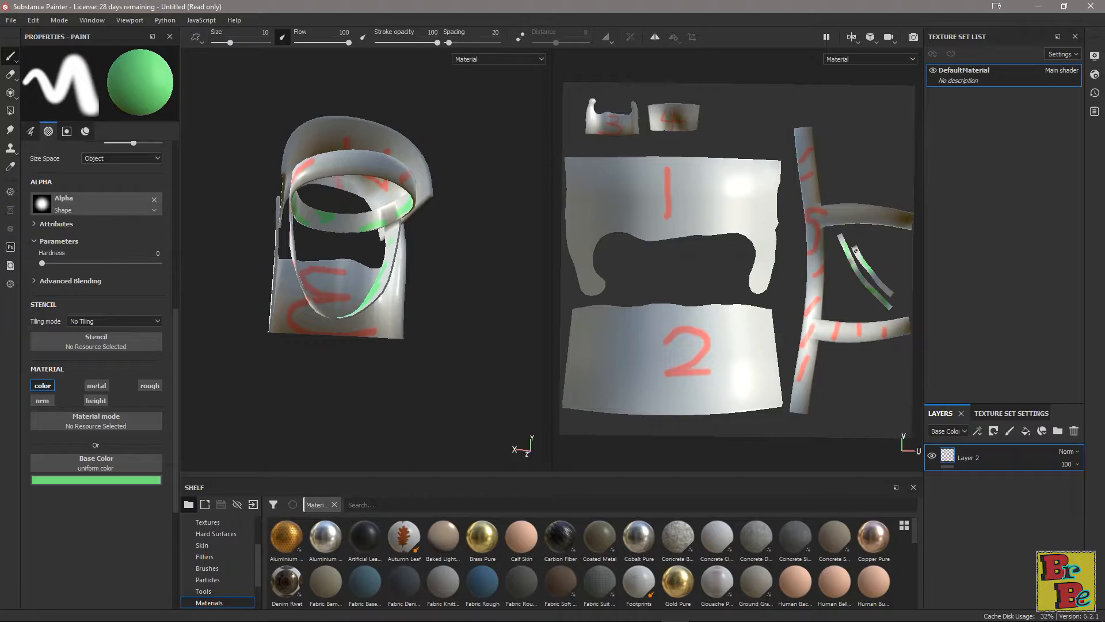
alt+drag(560, 269, 402, 252)
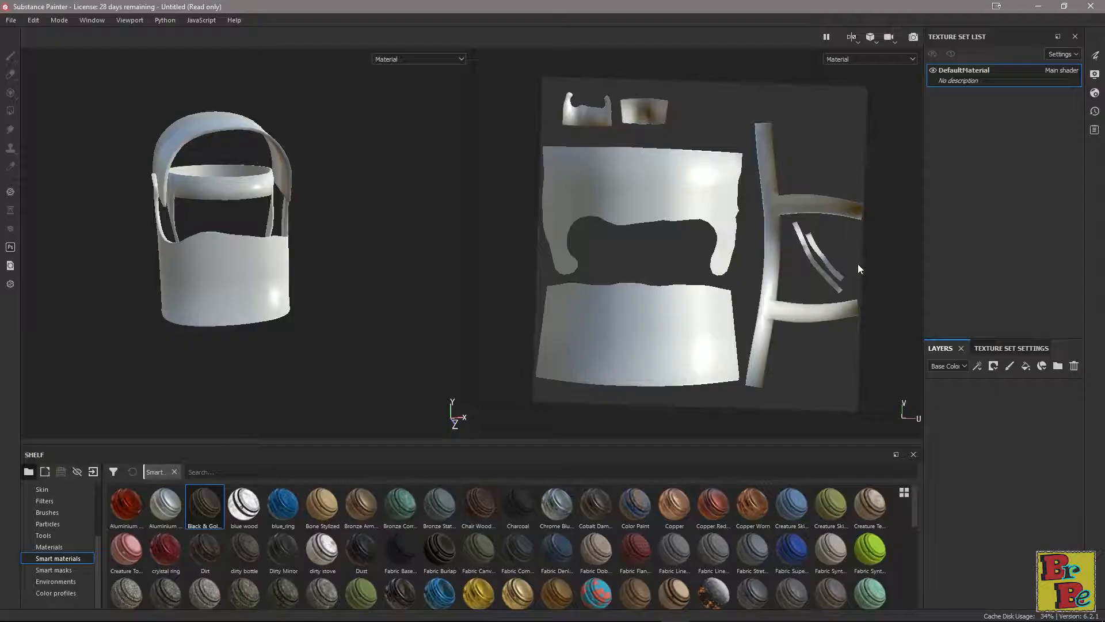
Bake all seven mesh maps for DefaultMaterial at an output size of 512
click(996, 349)
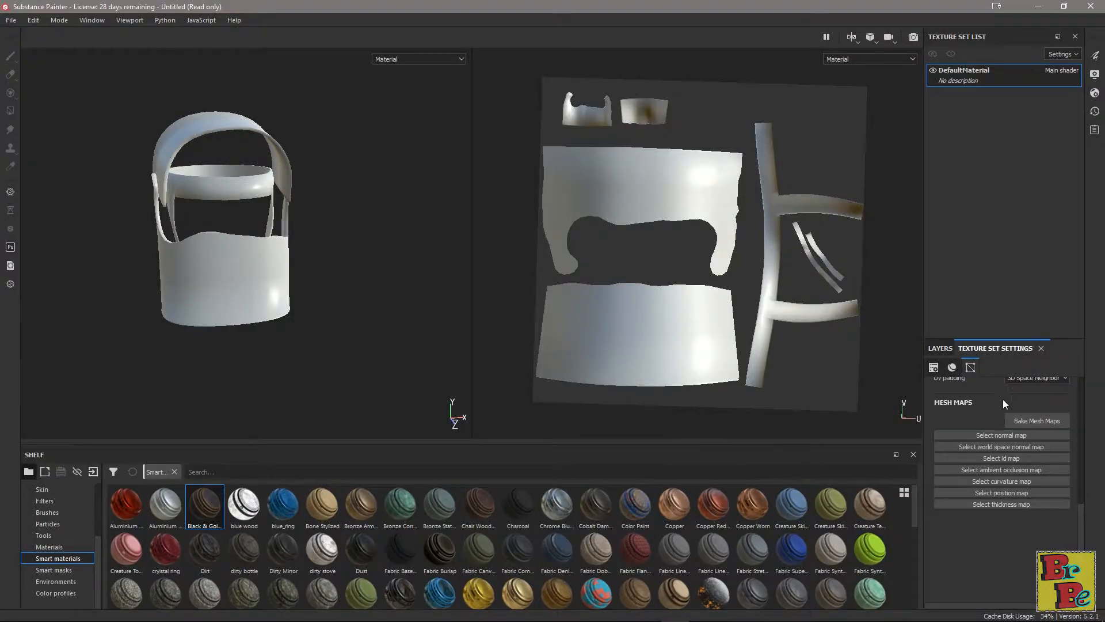
click(1024, 422)
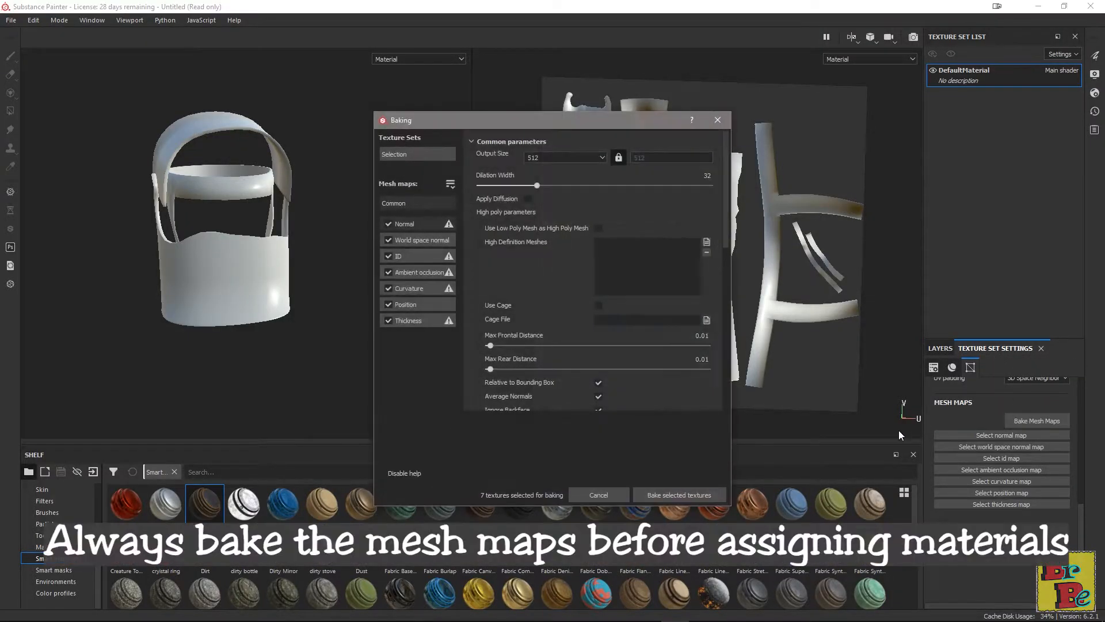
click(661, 496)
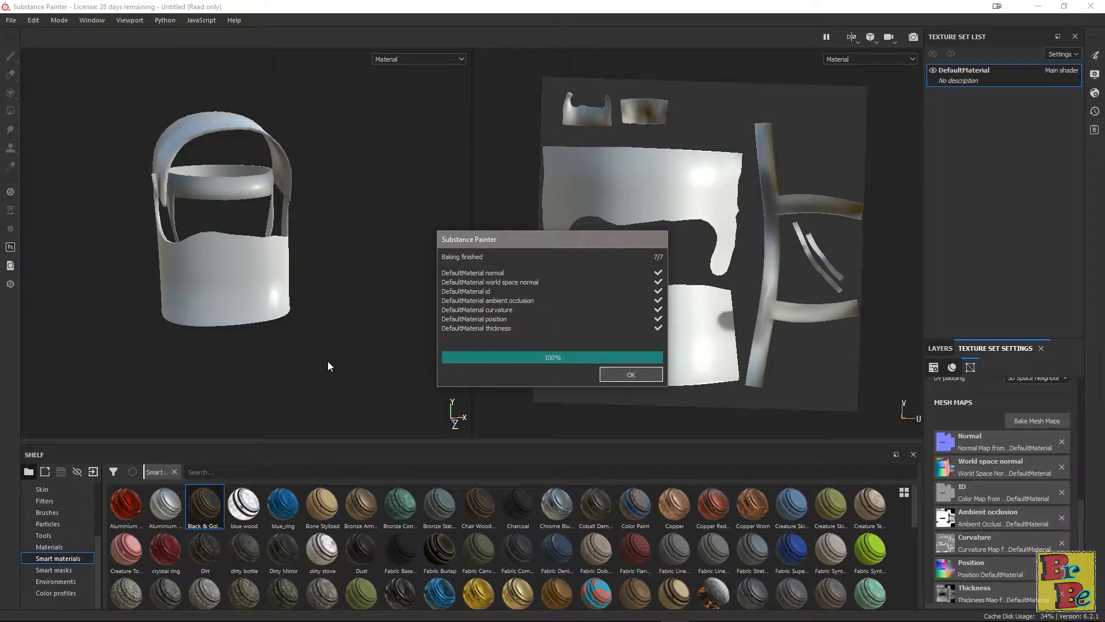
click(611, 369)
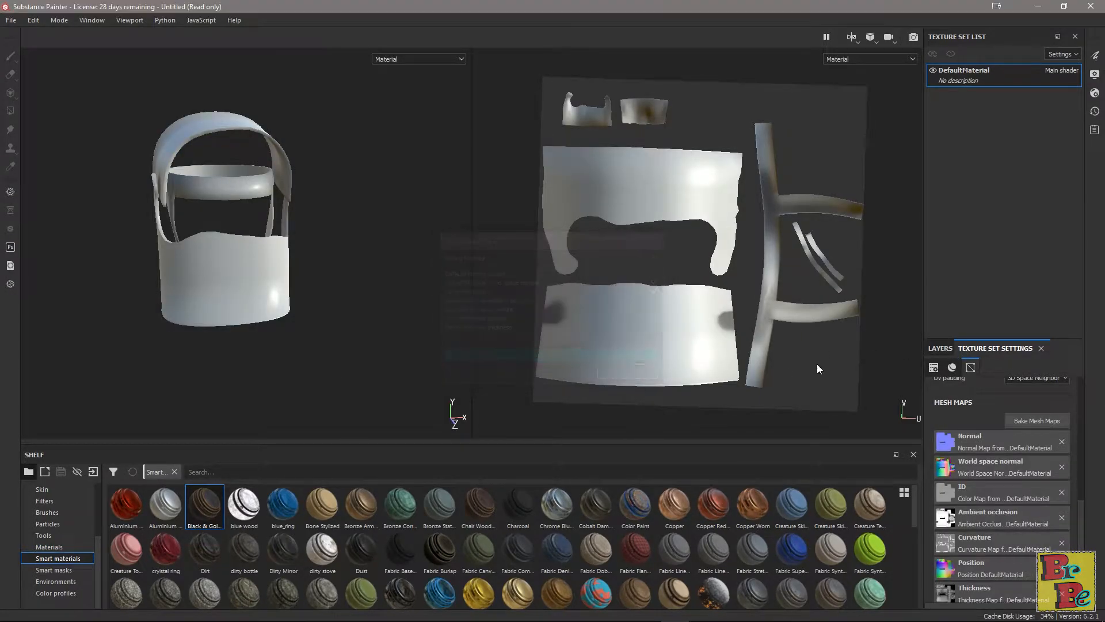
Add the Black & Gold Metal smart material to the layer stack and give it a black mask
click(940, 348)
alt+drag(460, 379, 412, 404)
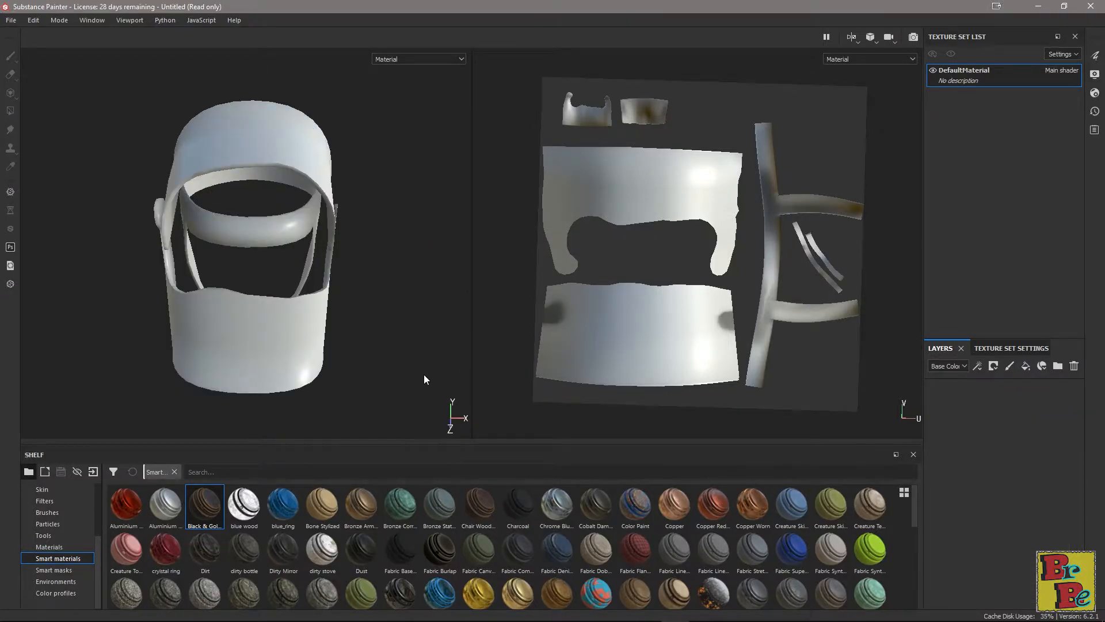
drag(206, 503, 1003, 395)
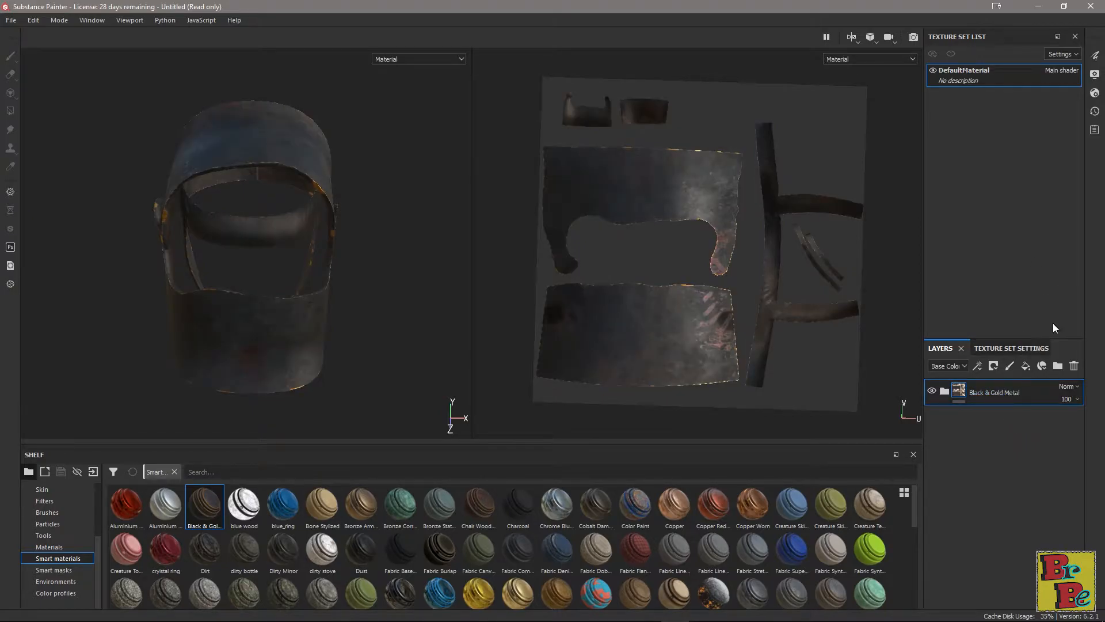
right_click(1010, 397)
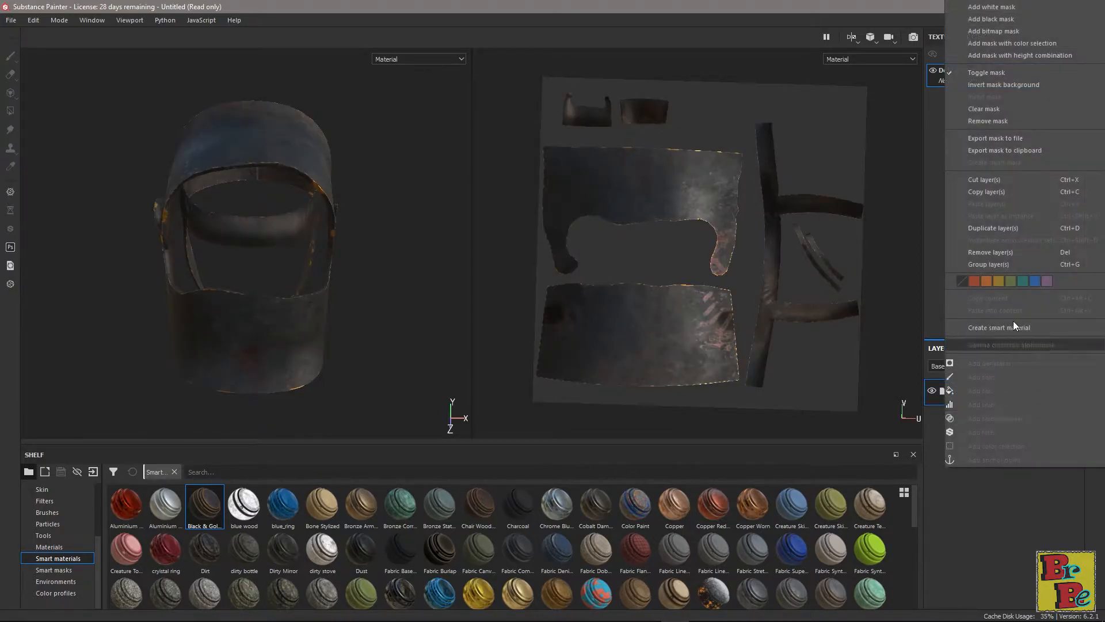
click(999, 19)
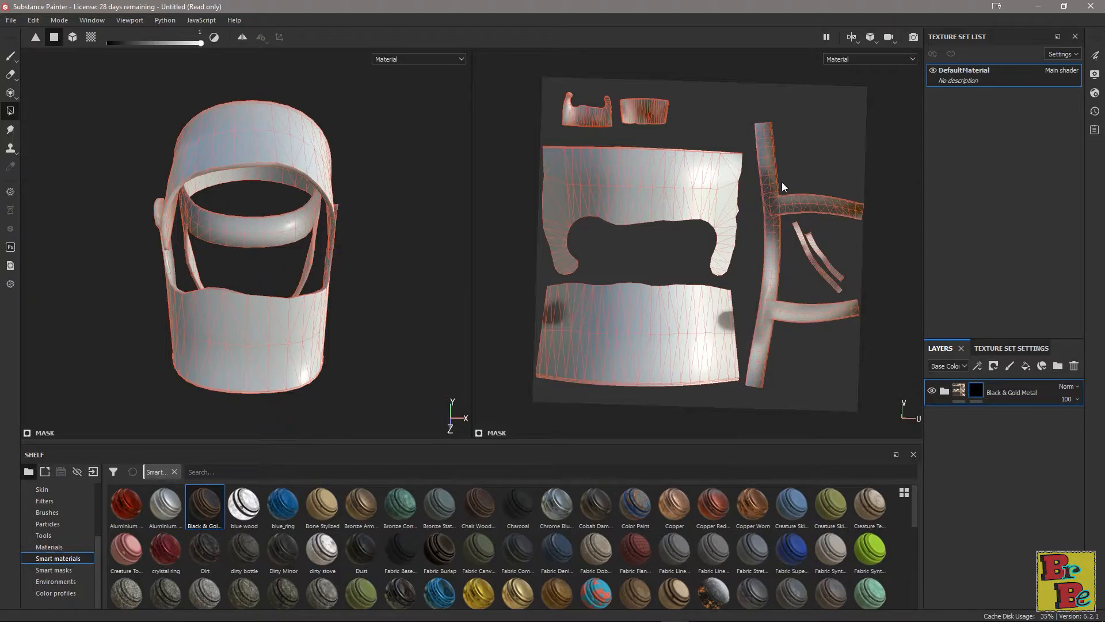
Polygon-fill the large upper UV island in the Black & Gold Metal mask to reveal the metal on the lower face shield
drag(748, 147, 503, 270)
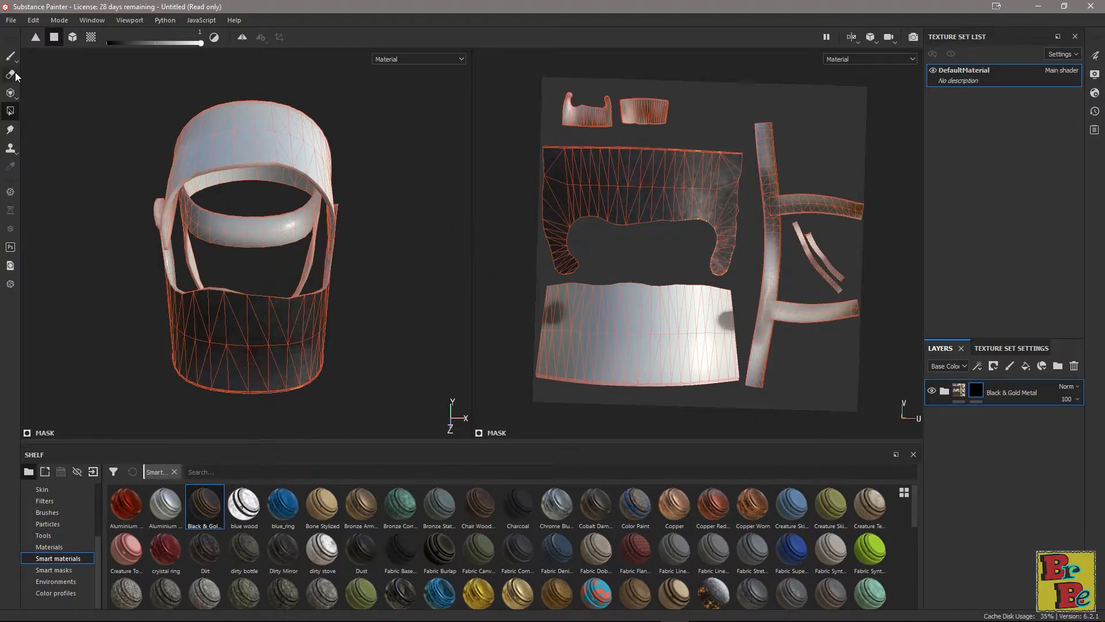
click(10, 56)
alt+drag(99, 221, 106, 248)
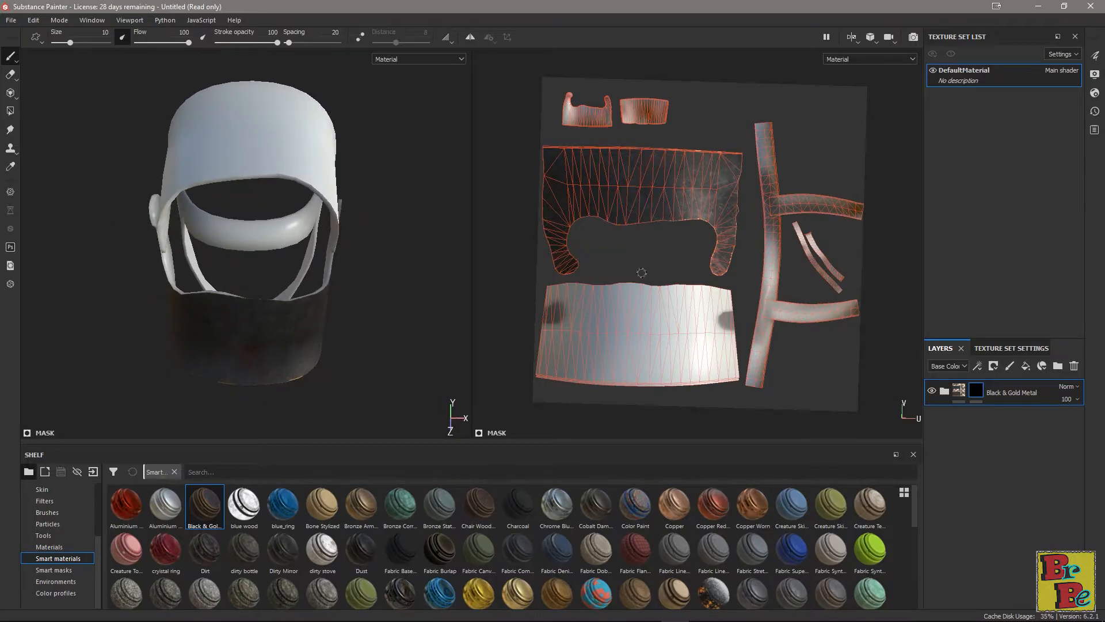
Polygon-fill the small notched UV island in the Black & Gold Metal mask and inspect the helmet from several sides
click(10, 111)
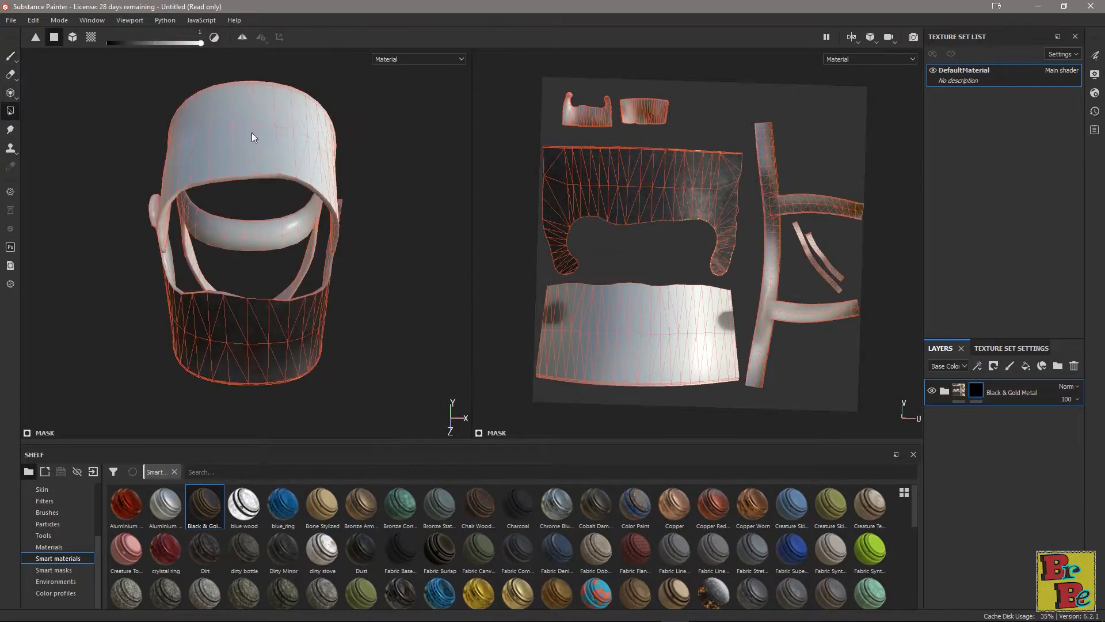
drag(554, 84, 616, 131)
click(10, 56)
mouse_move(123, 222)
alt+mouse_down()
mouse_move(313, 136)
mouse_move(327, 232)
mouse_move(381, 293)
mouse_move(247, 353)
alt+mouse_up()
alt+middle_drag(228, 354, 360, 247)
alt+drag(360, 248, 245, 258)
alt+middle_drag(287, 235, 275, 259)
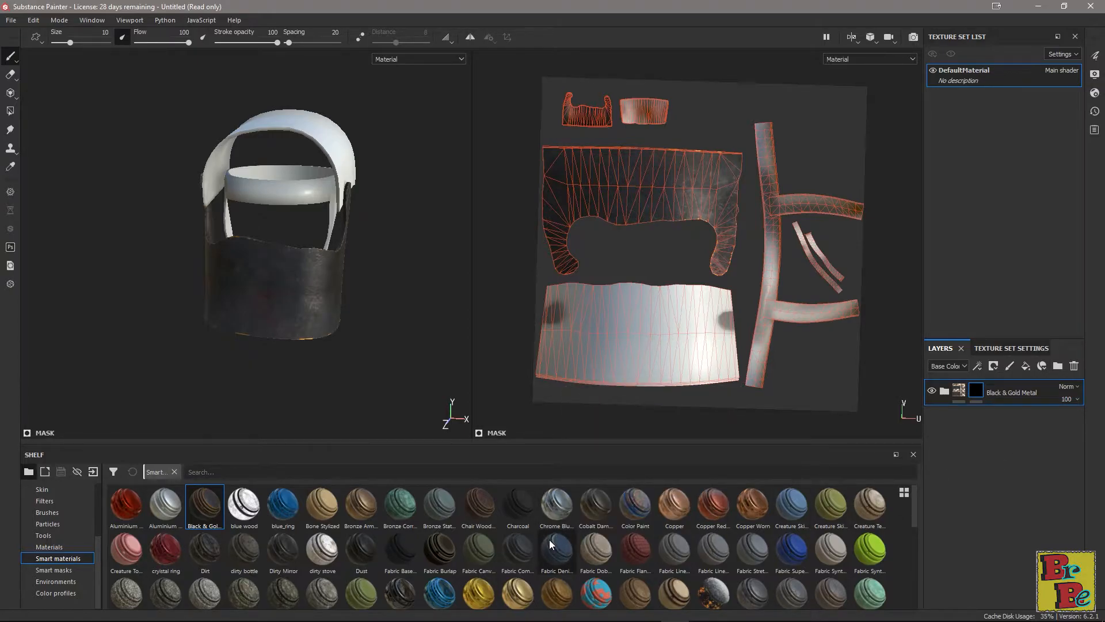
Add the Fabric Denim Washed Out smart material beneath the Black & Gold Metal layer and give it a black mask
mouse_move(550, 544)
drag(551, 544, 977, 423)
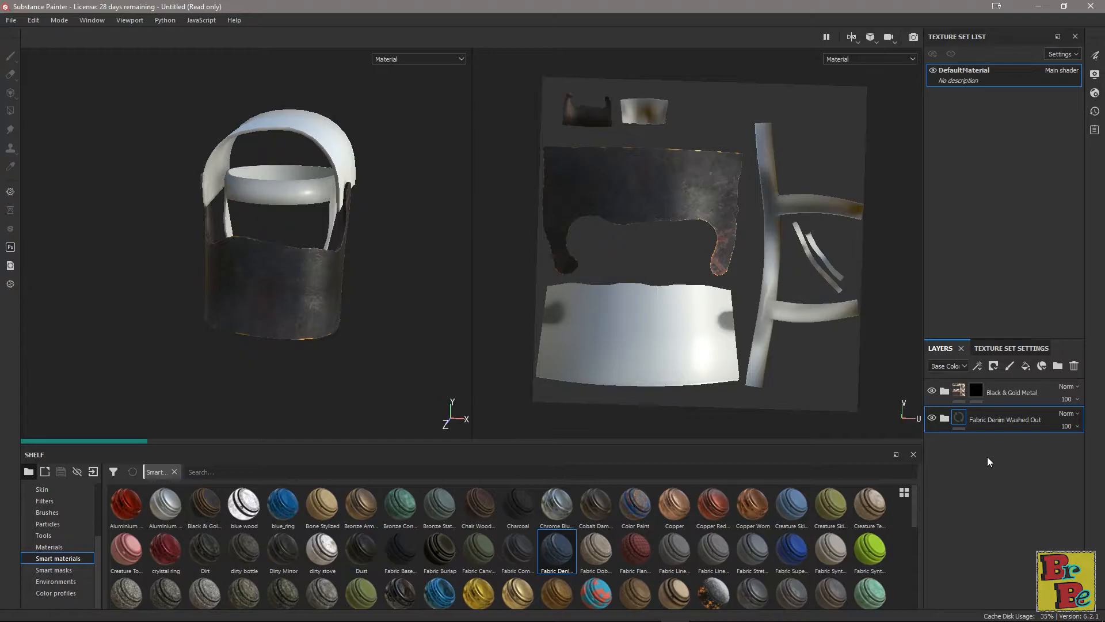
right_click(1003, 417)
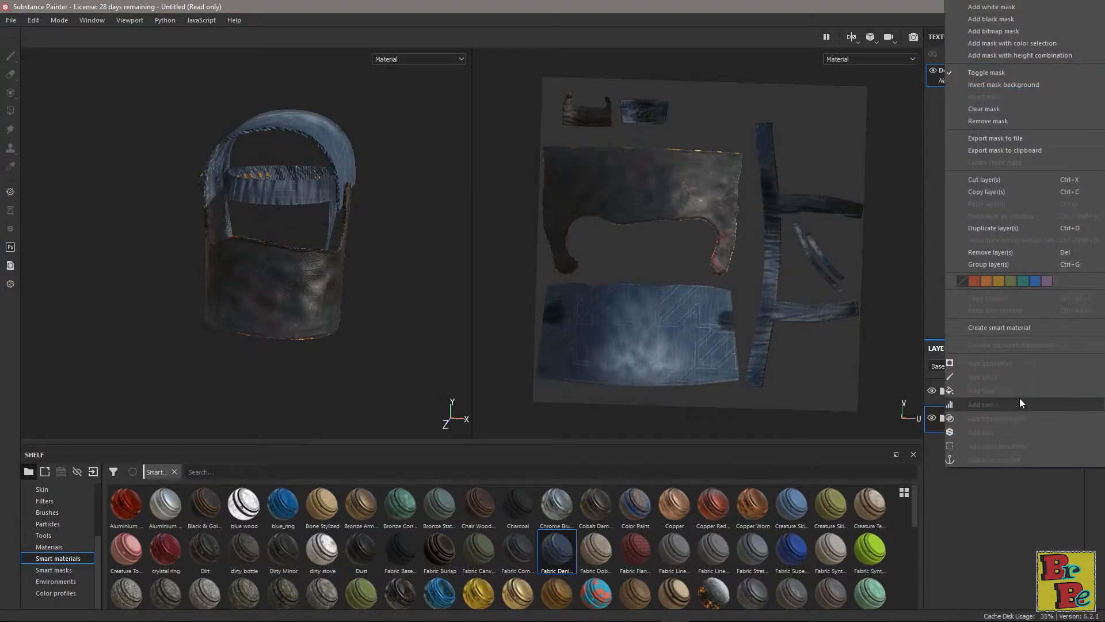
click(1013, 20)
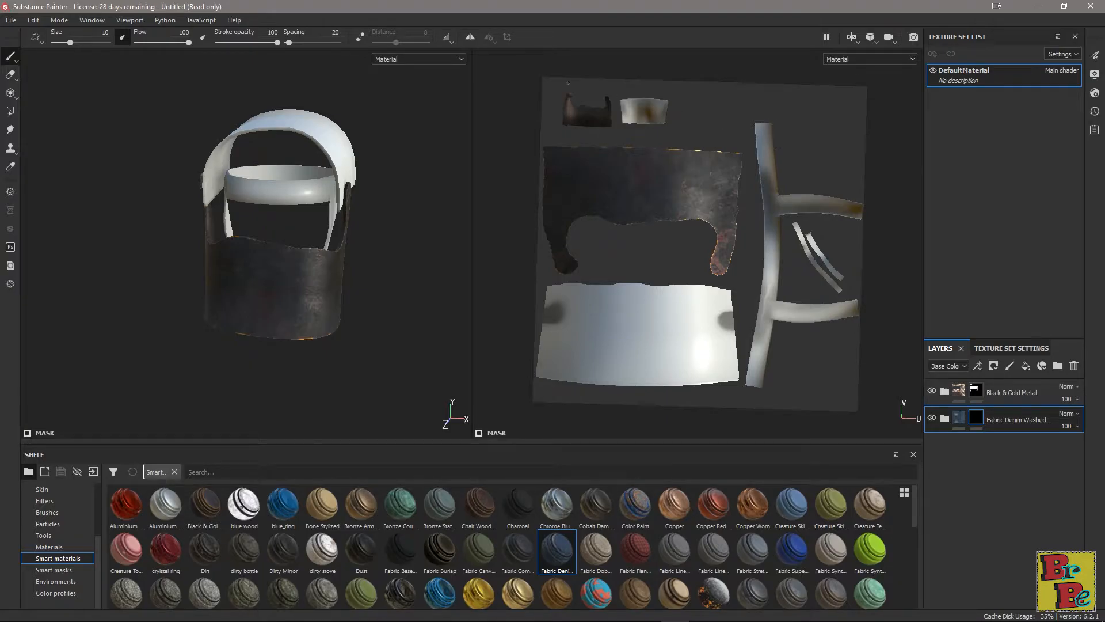
Polygon-fill the branching strap island and the two thin strap islands in the denim layer's mask
click(10, 111)
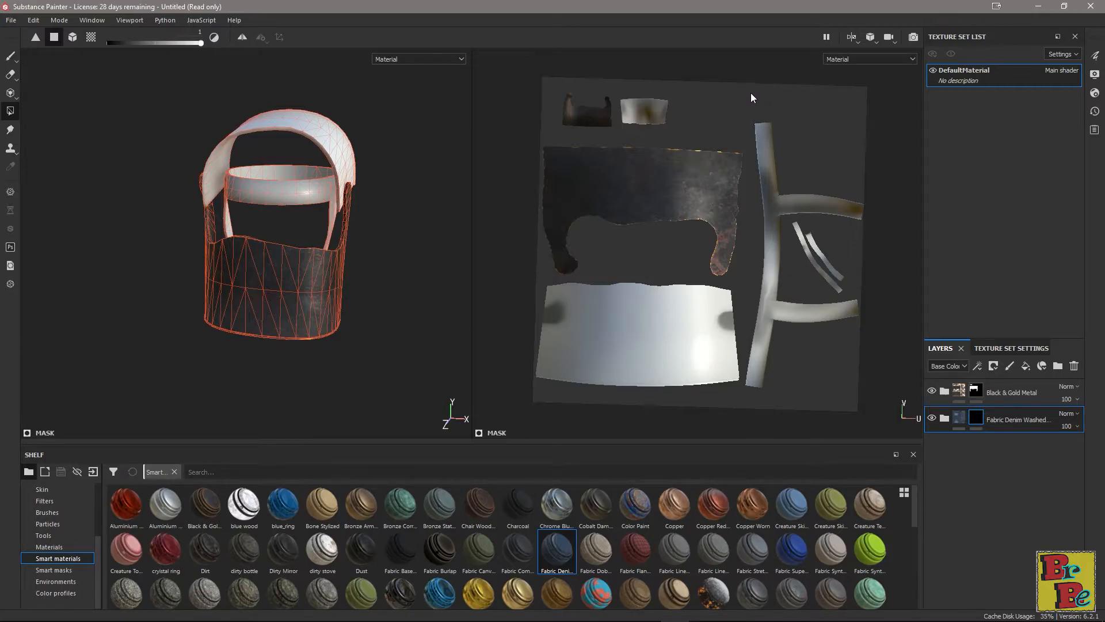
drag(869, 99, 750, 399)
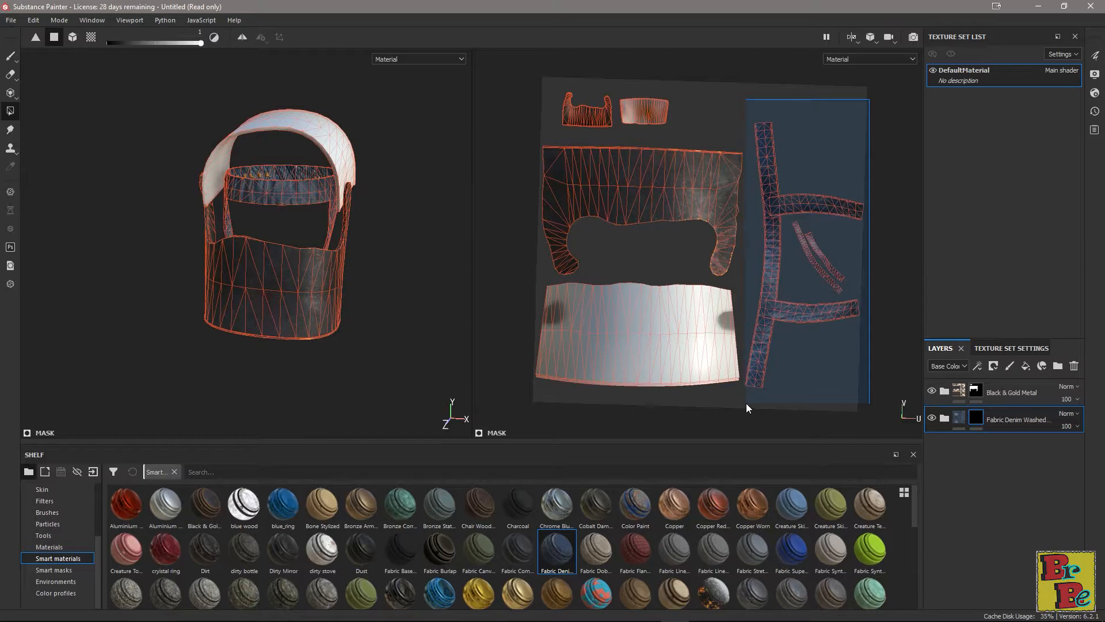
drag(746, 402, 747, 402)
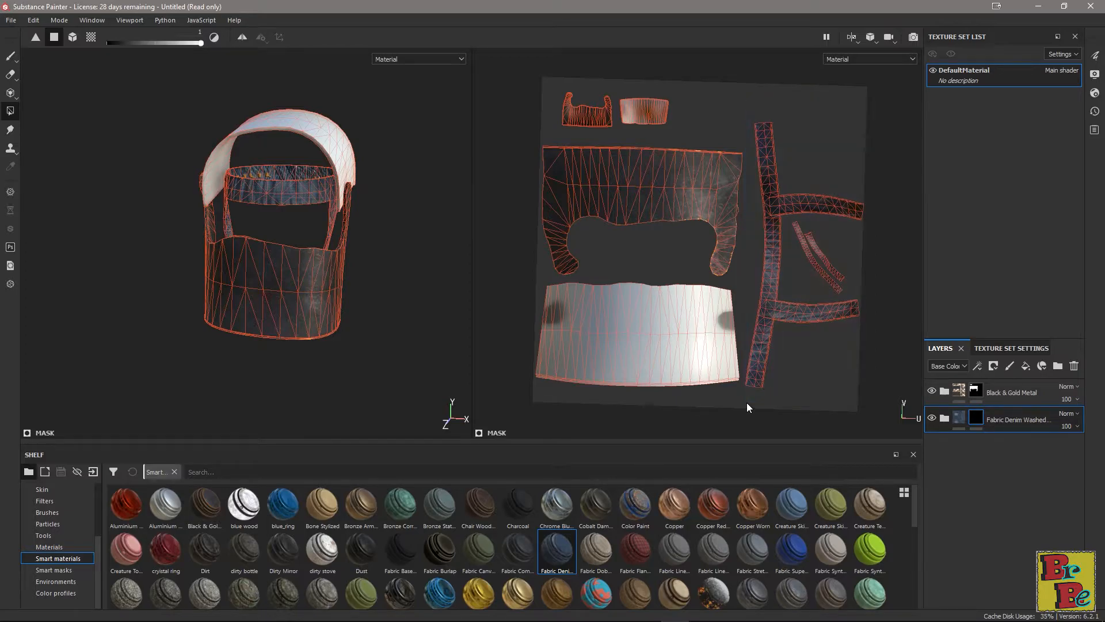
Examine the denim straps and the dark metal face shield on the helmet from several angles
click(10, 56)
mouse_move(165, 170)
alt+mouse_down()
mouse_move(232, 221)
mouse_move(572, 136)
mouse_move(621, 105)
mouse_move(631, 115)
alt+mouse_up()
scroll(474, 240, up, 1)
scroll(425, 238, up, 3)
alt+drag(418, 237, 210, 296)
alt+middle_drag(210, 295, 41, 293)
alt+drag(311, 237, 193, 239)
alt+middle_drag(359, 222, 296, 195)
alt+drag(296, 196, 302, 173)
Add the Machinery smart material beneath the Fabric Denim Washed Out layer and inspect the helmet's remaining parts
scroll(307, 195, down, 3)
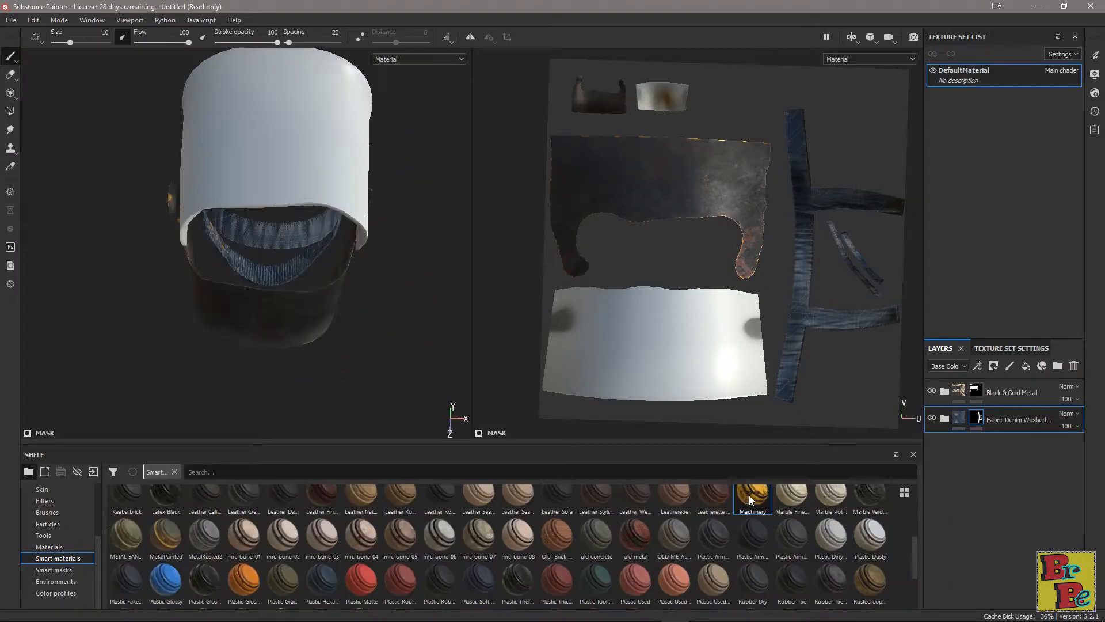
drag(750, 498, 1001, 455)
scroll(799, 518, up, 5)
scroll(800, 516, down, 1)
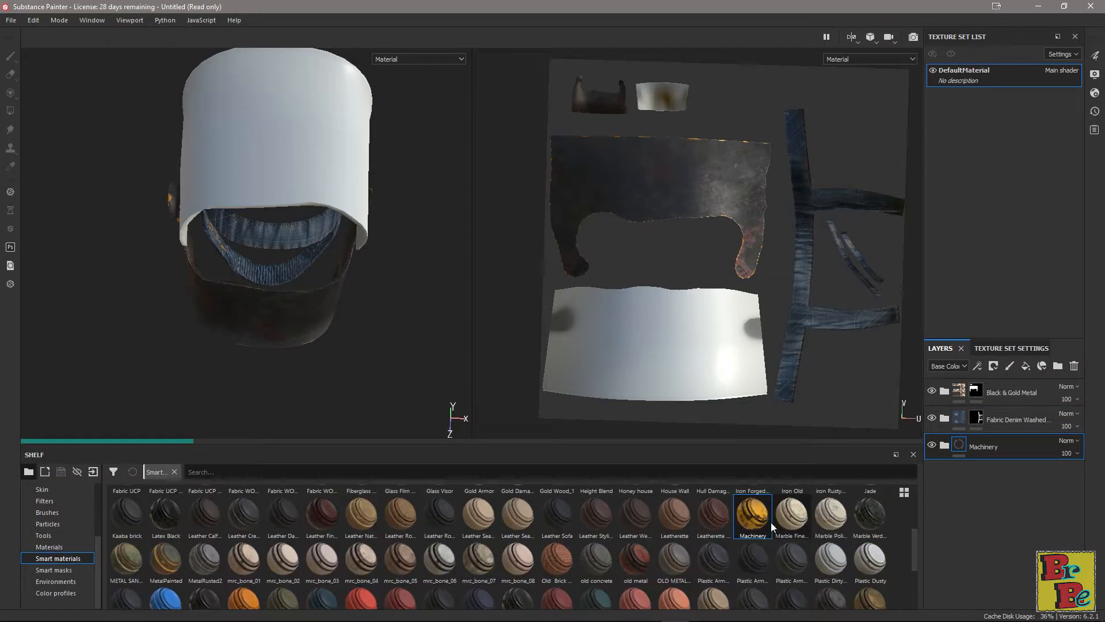
click(275, 354)
mouse_move(306, 246)
alt+mouse_down()
mouse_move(382, 180)
mouse_move(481, 234)
mouse_move(321, 313)
mouse_move(226, 234)
alt+mouse_up()
alt+drag(248, 186, 399, 158)
scroll(292, 190, up, 3)
scroll(339, 258, down, 3)
alt+middle_drag(371, 258, 239, 224)
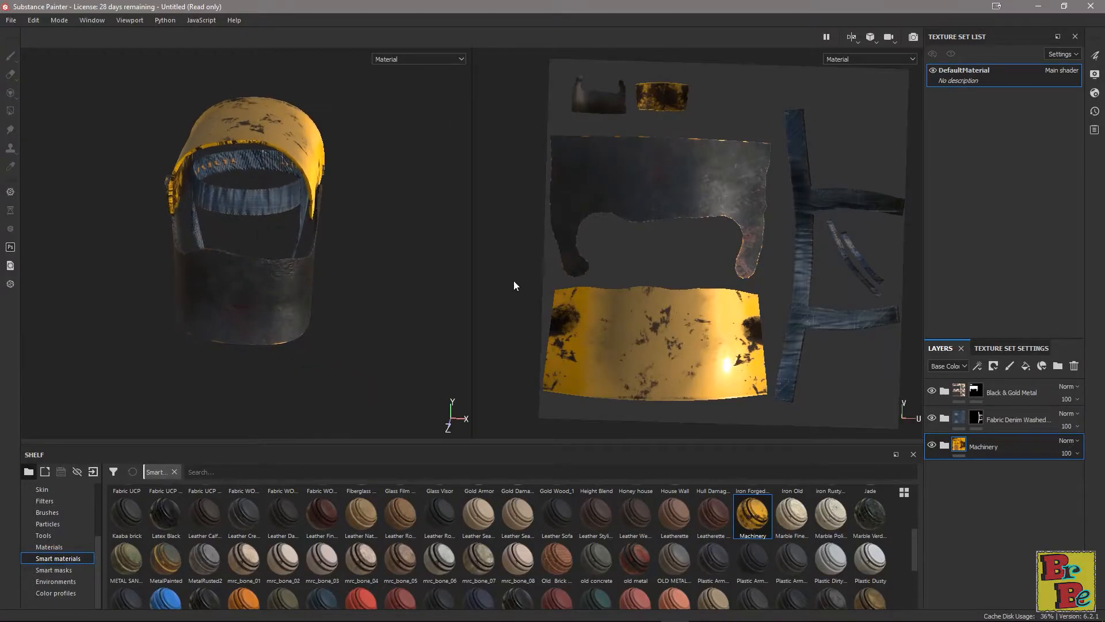
Add an empty paint layer at the top of the layer stack and show a widened Properties - Paint panel
click(1010, 366)
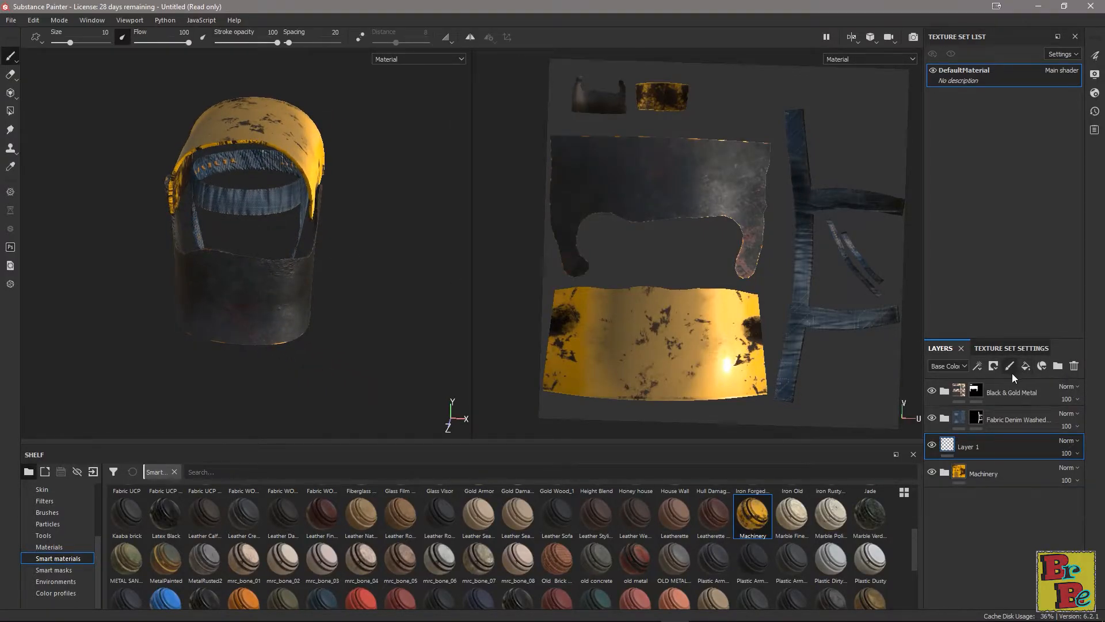
drag(986, 443, 995, 389)
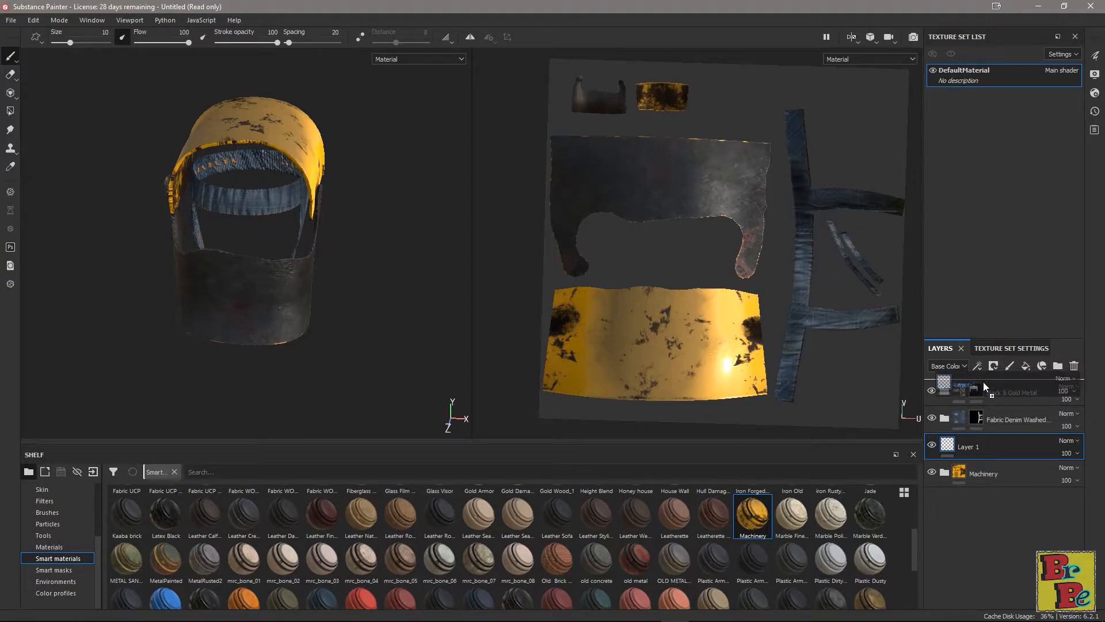
click(97, 21)
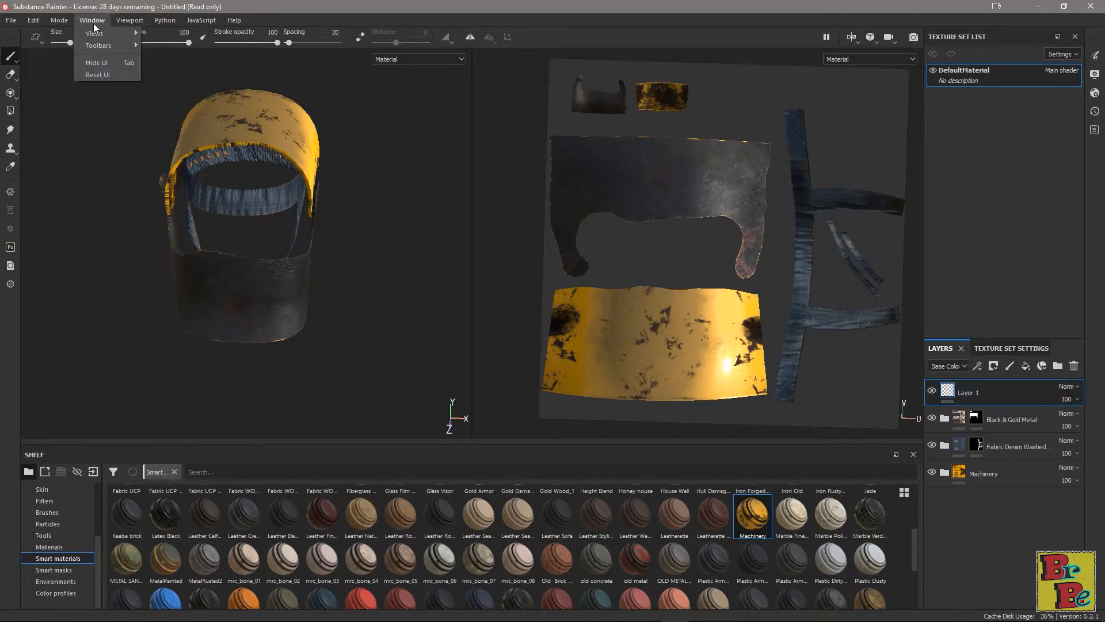
mouse_move(98, 35)
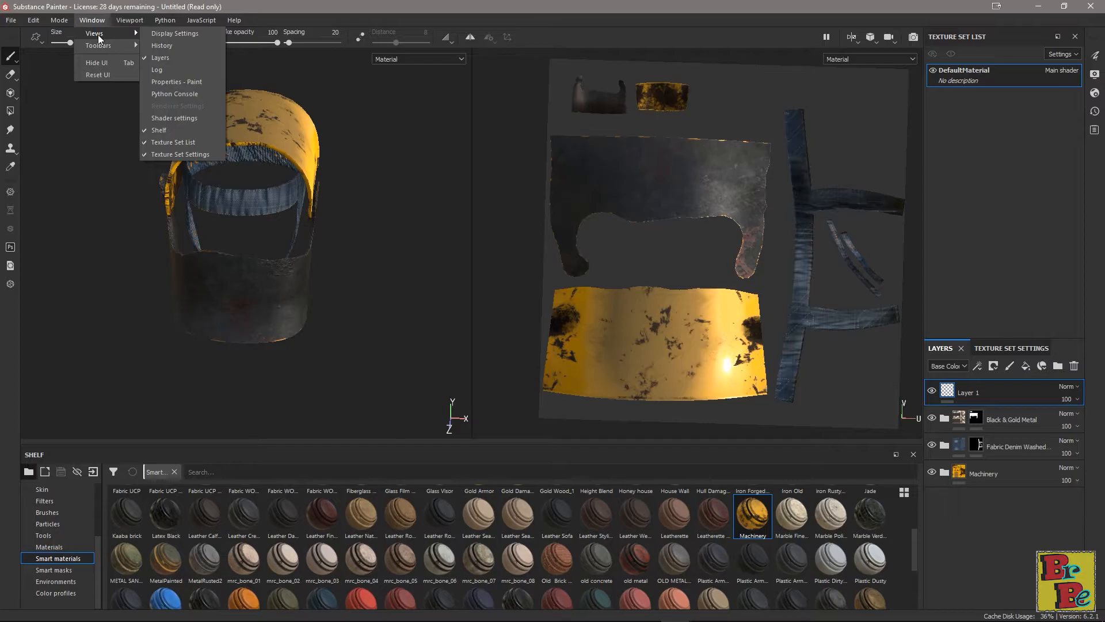
click(176, 82)
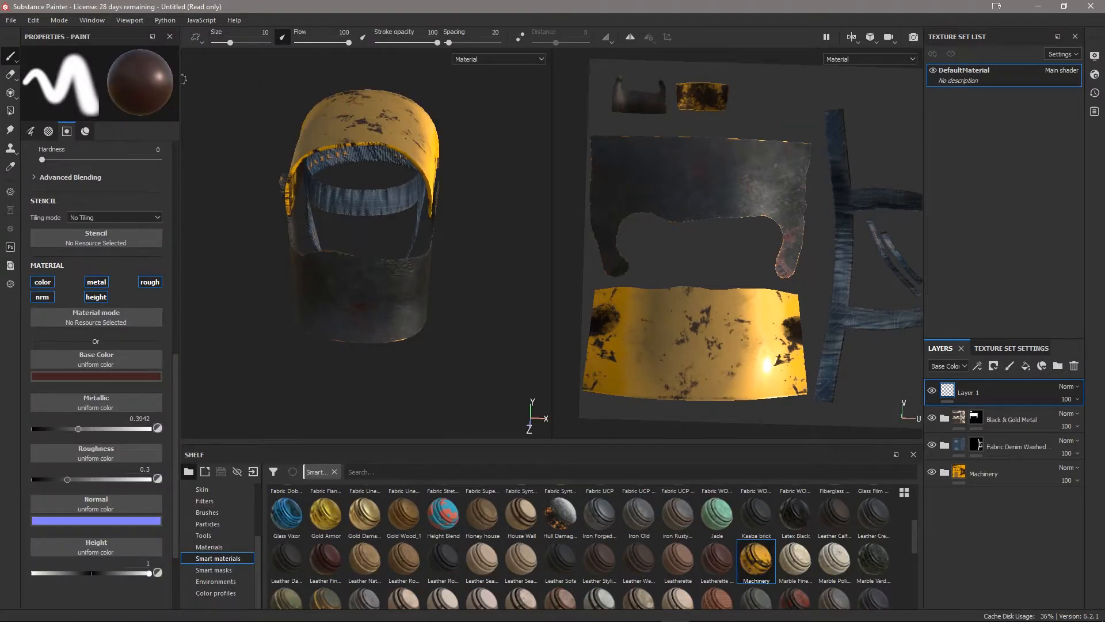
drag(180, 213, 215, 211)
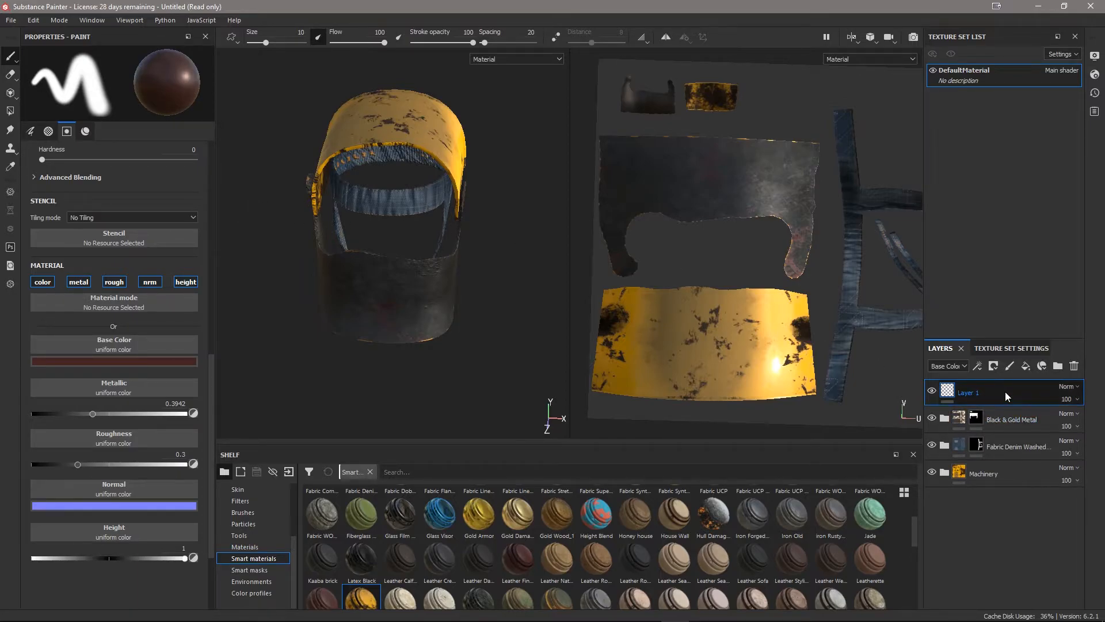
Delete the empty top layer and create a fresh paint layer above the Black & Gold Metal layer
key(Delete)
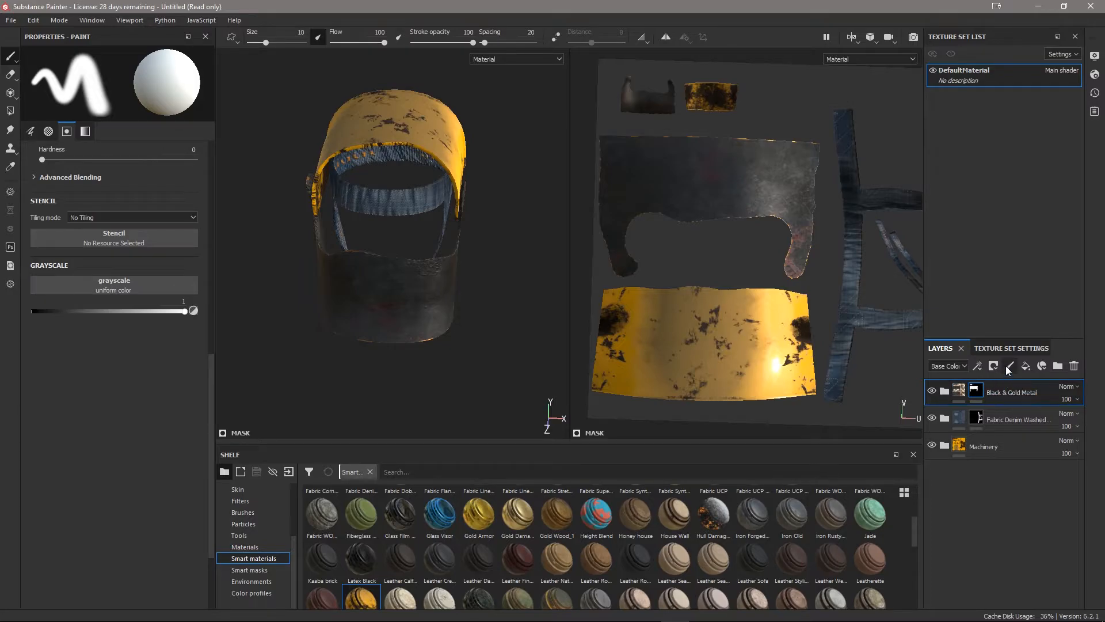
click(1011, 365)
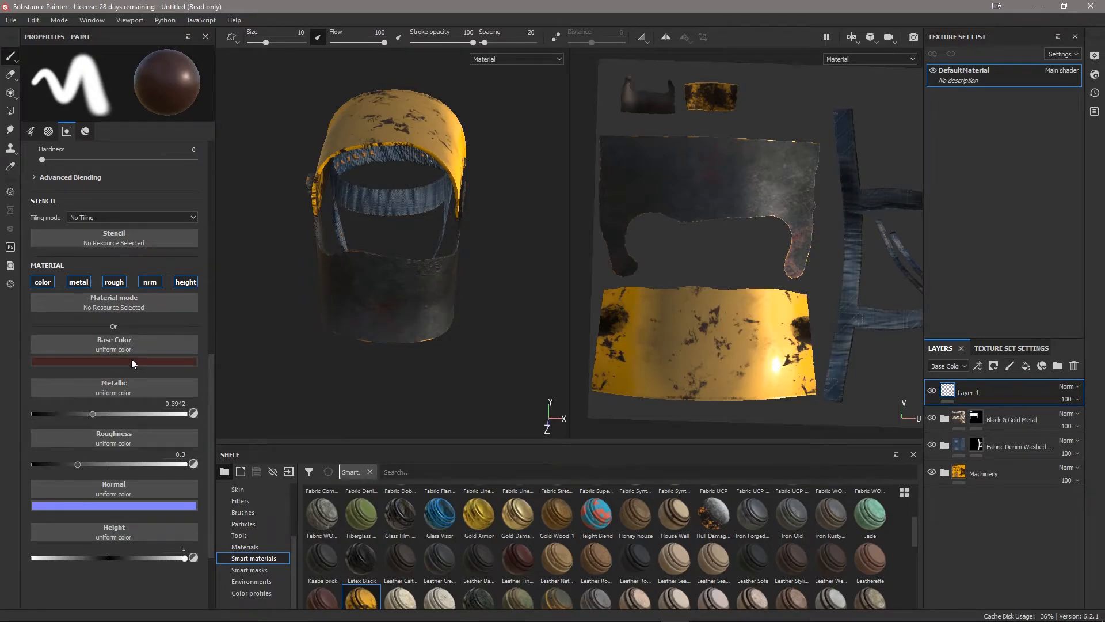
Set the brush material to a near-black base color with metallic 0.2407 and roughness 0.3889
click(132, 361)
mouse_move(173, 453)
mouse_down()
mouse_move(150, 450)
mouse_move(154, 460)
mouse_up()
mouse_move(281, 463)
mouse_down()
mouse_move(282, 449)
mouse_move(284, 466)
mouse_up()
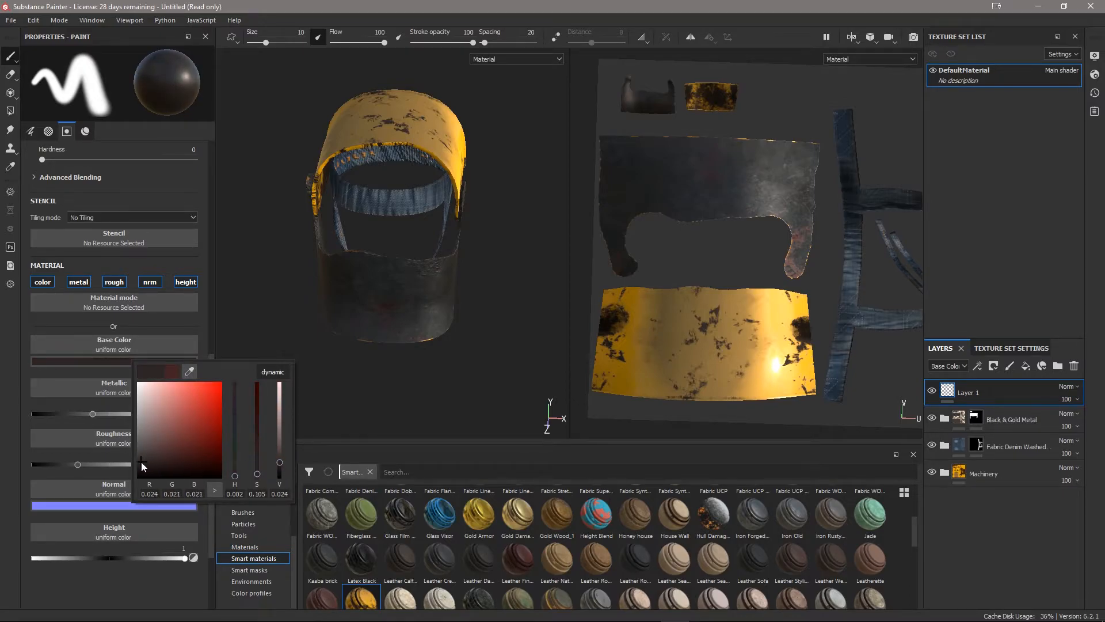
drag(142, 462, 147, 462)
click(92, 580)
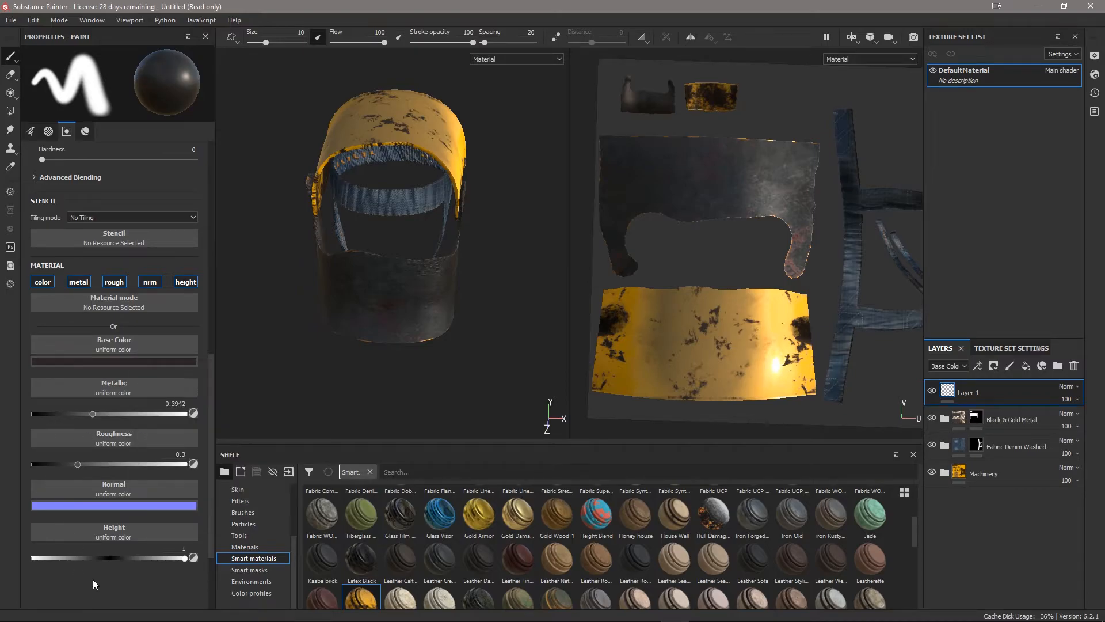
mouse_move(78, 464)
mouse_down()
mouse_move(141, 465)
mouse_move(80, 465)
mouse_up()
drag(93, 414, 68, 414)
drag(83, 463, 91, 464)
Load the Sign Radiation Round alpha as the brush stencil
alt+drag(346, 146, 350, 192)
alt+middle_drag(366, 164, 367, 222)
click(124, 241)
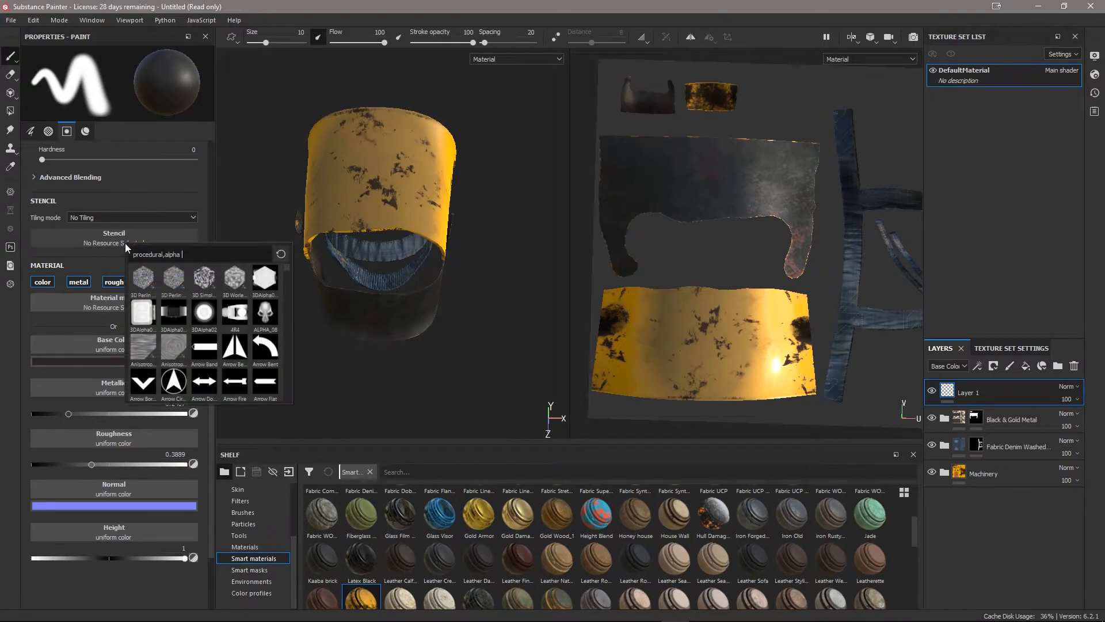
drag(287, 270, 281, 379)
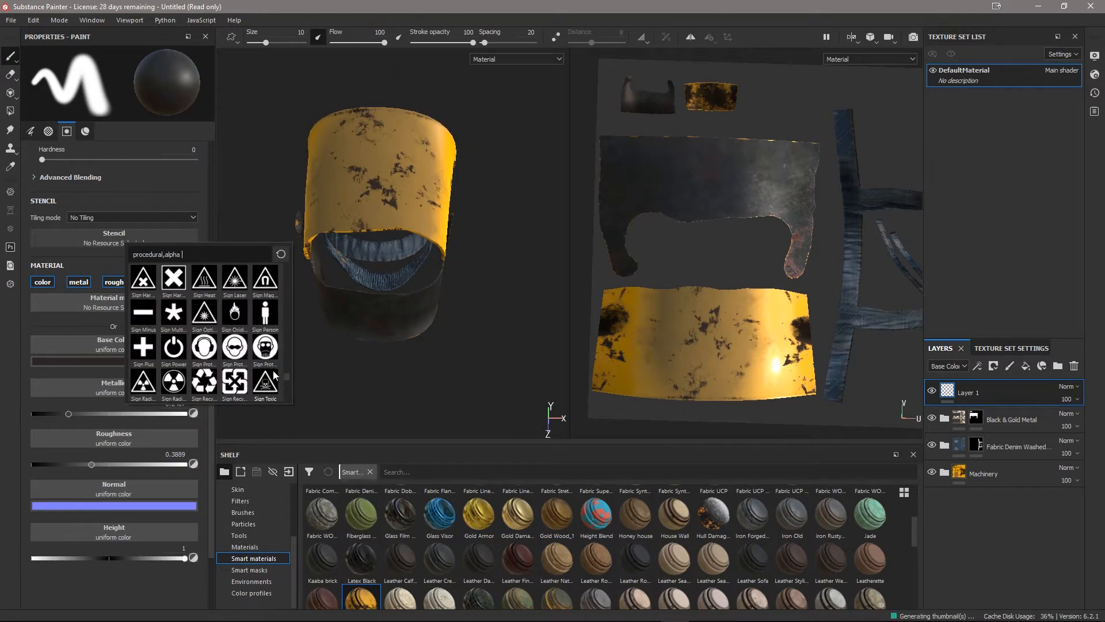
mouse_move(271, 370)
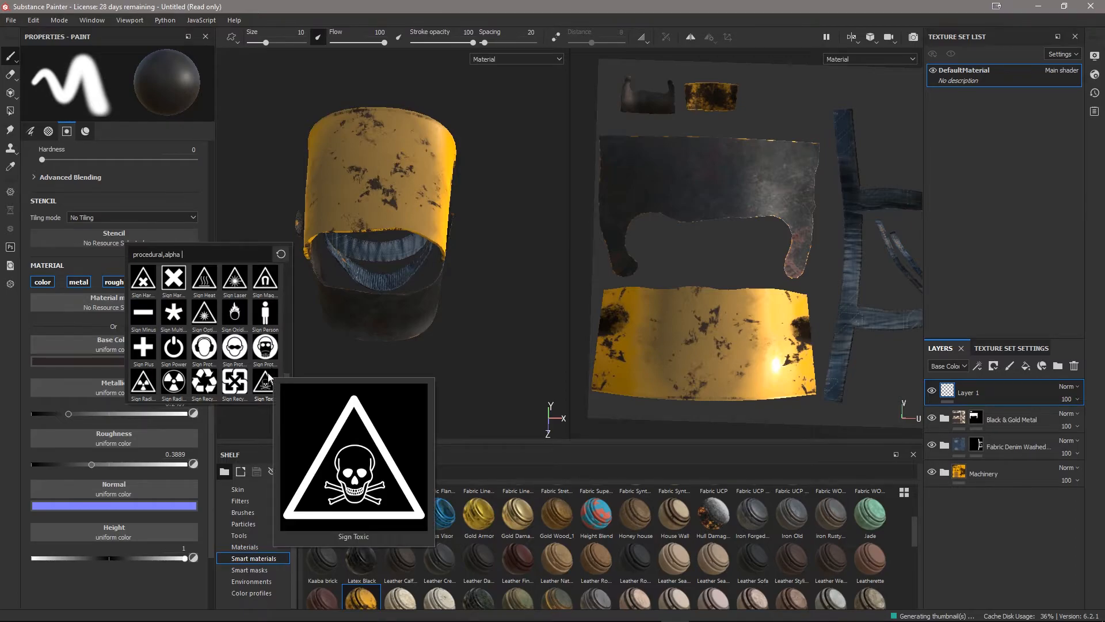
mouse_move(176, 384)
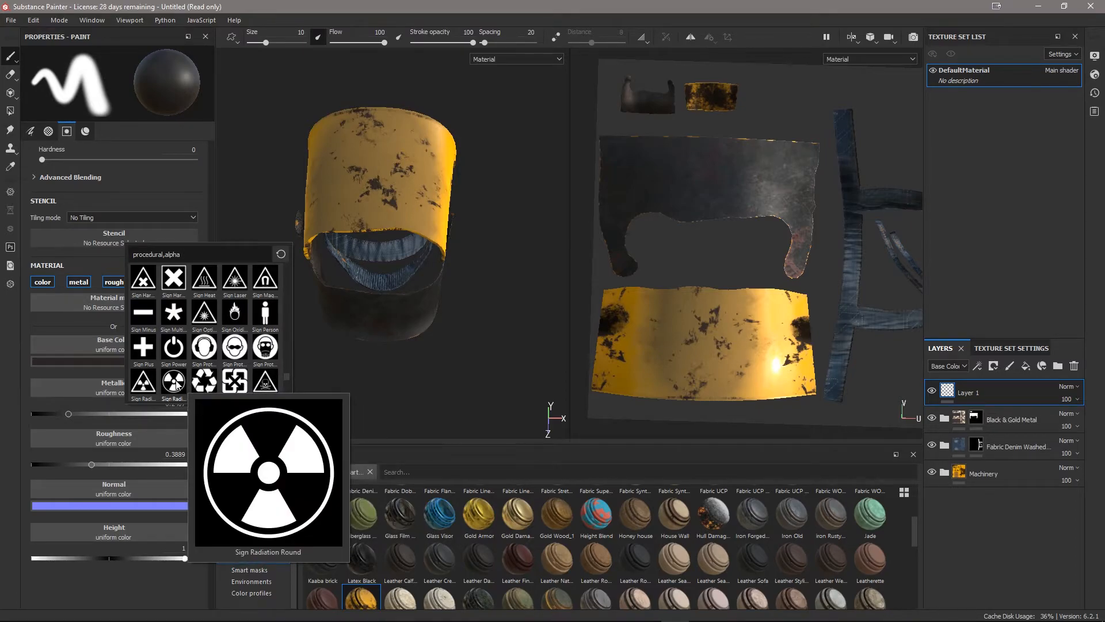
click(177, 384)
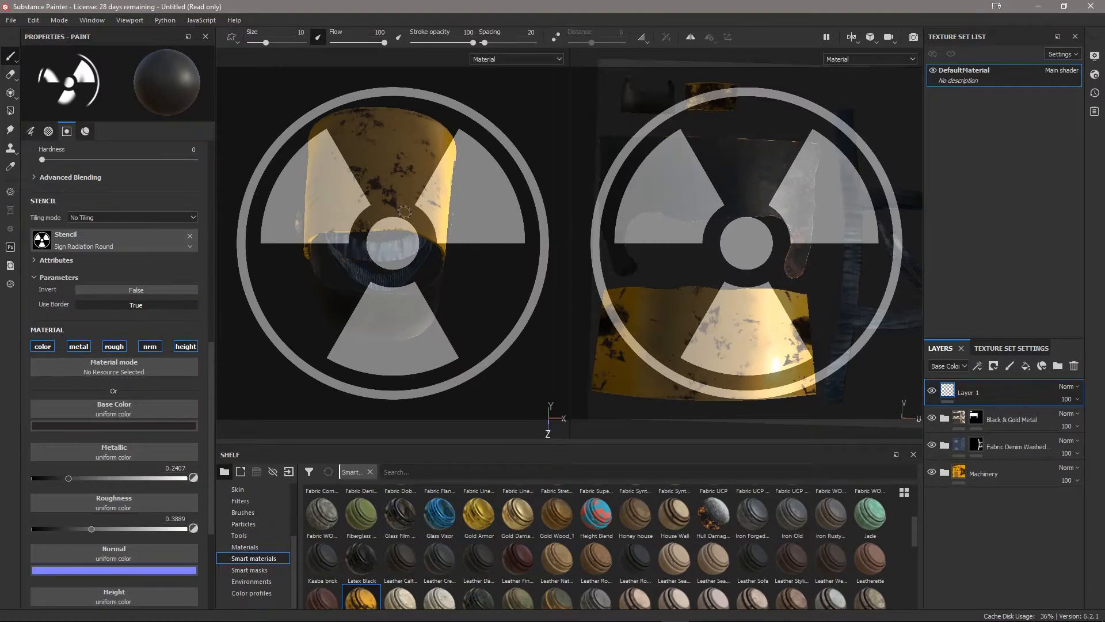
Frame the yellow visor behind the stencil and paint the full radiation symbol onto its front
alt+drag(377, 176, 385, 197)
alt+middle_drag(385, 197, 425, 254)
scroll(387, 238, up, 3)
scroll(385, 235, up, 2)
scroll(401, 224, up, 2)
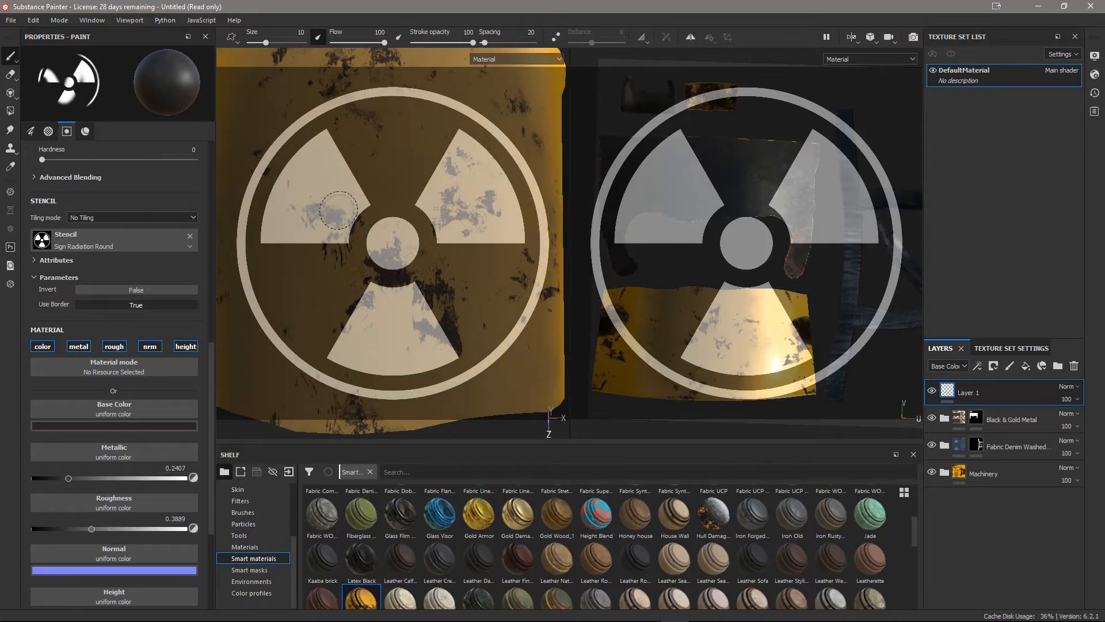
scroll(108, 416, down, 2)
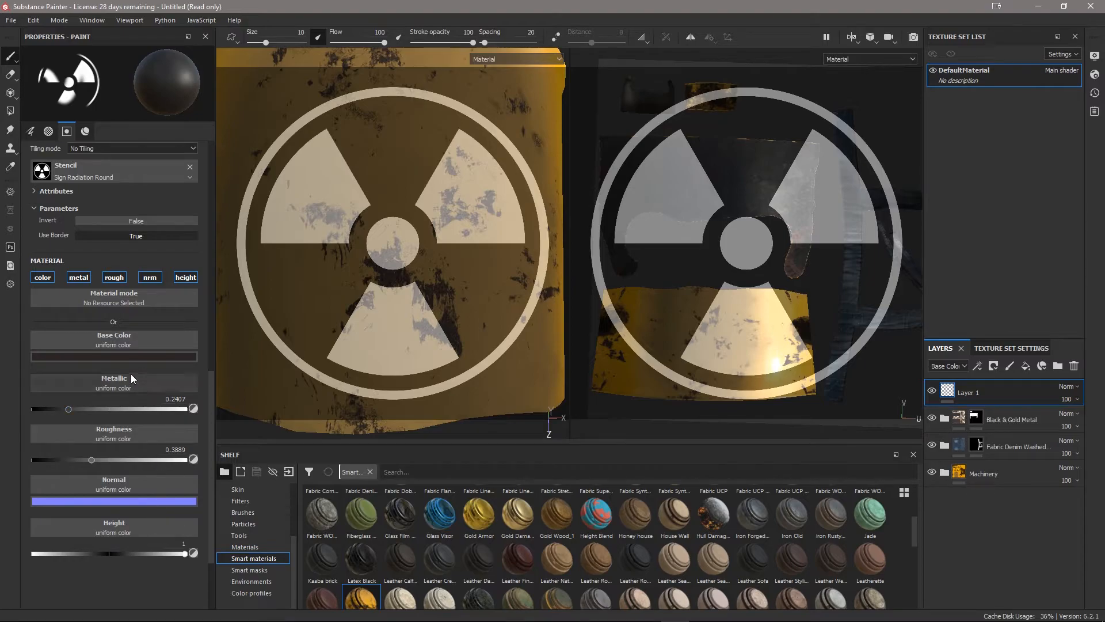
mouse_move(346, 235)
mouse_down()
mouse_move(293, 219)
mouse_move(288, 138)
mouse_move(313, 97)
mouse_move(495, 130)
mouse_move(477, 172)
mouse_move(499, 213)
mouse_move(406, 236)
mouse_move(383, 262)
mouse_move(398, 291)
mouse_move(431, 314)
mouse_move(244, 271)
mouse_move(256, 173)
mouse_move(249, 258)
mouse_up()
mouse_move(290, 311)
mouse_down()
mouse_move(262, 281)
mouse_move(253, 311)
mouse_move(233, 269)
mouse_move(334, 365)
mouse_move(469, 374)
mouse_move(502, 343)
mouse_move(541, 267)
mouse_move(537, 202)
mouse_move(419, 396)
mouse_up()
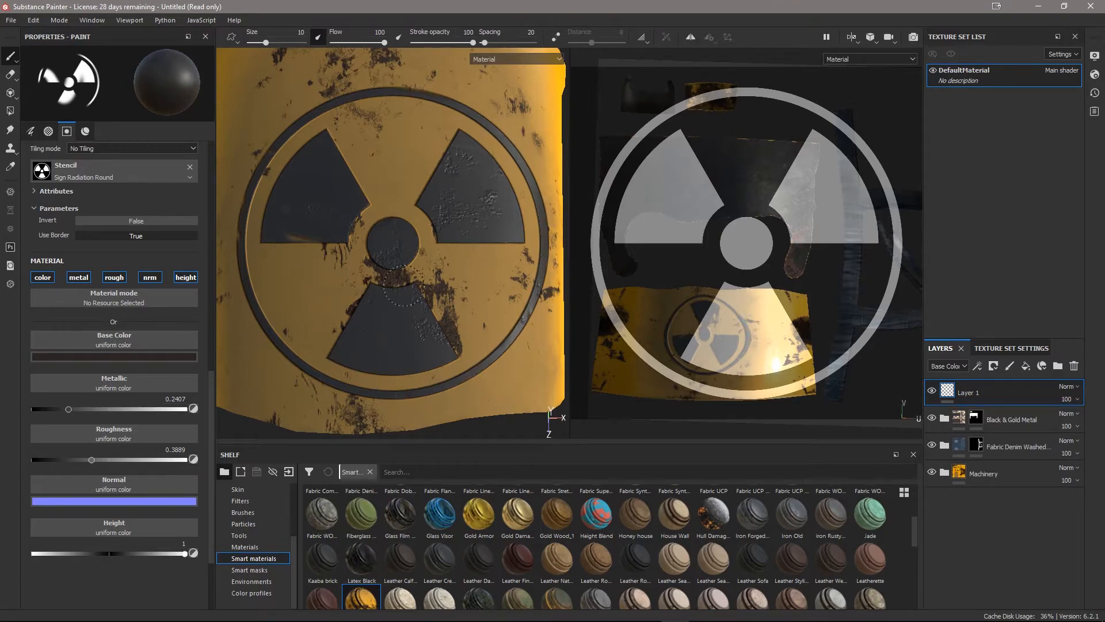
drag(520, 160, 499, 164)
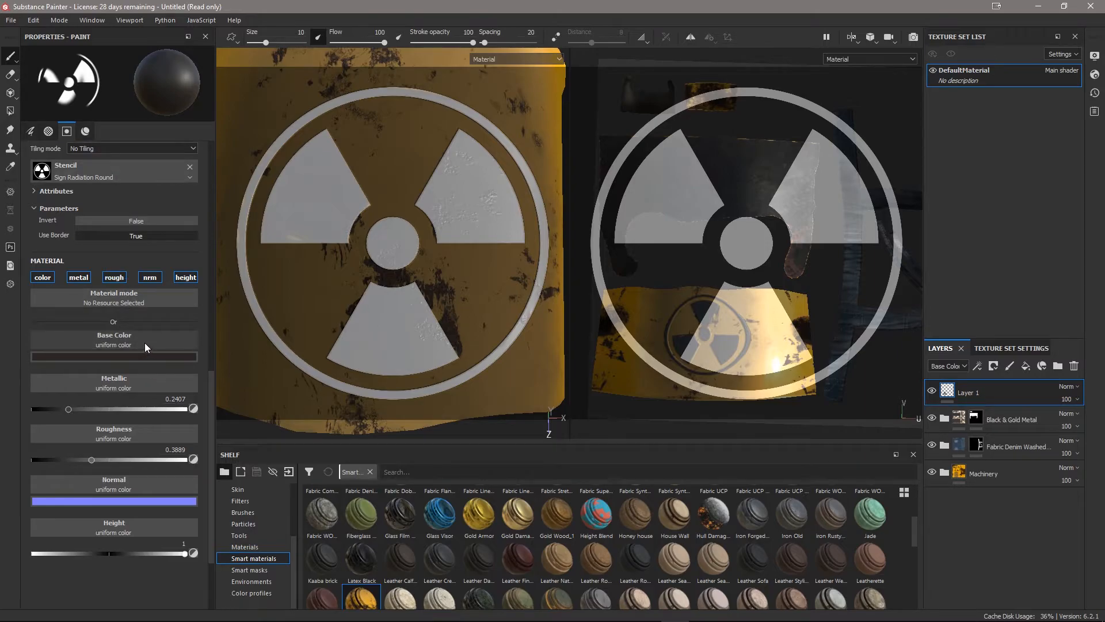
Remove the stencil from the brush and inspect the painted radiation symbol and the helmet from several angles
click(190, 166)
alt+drag(352, 308, 417, 206)
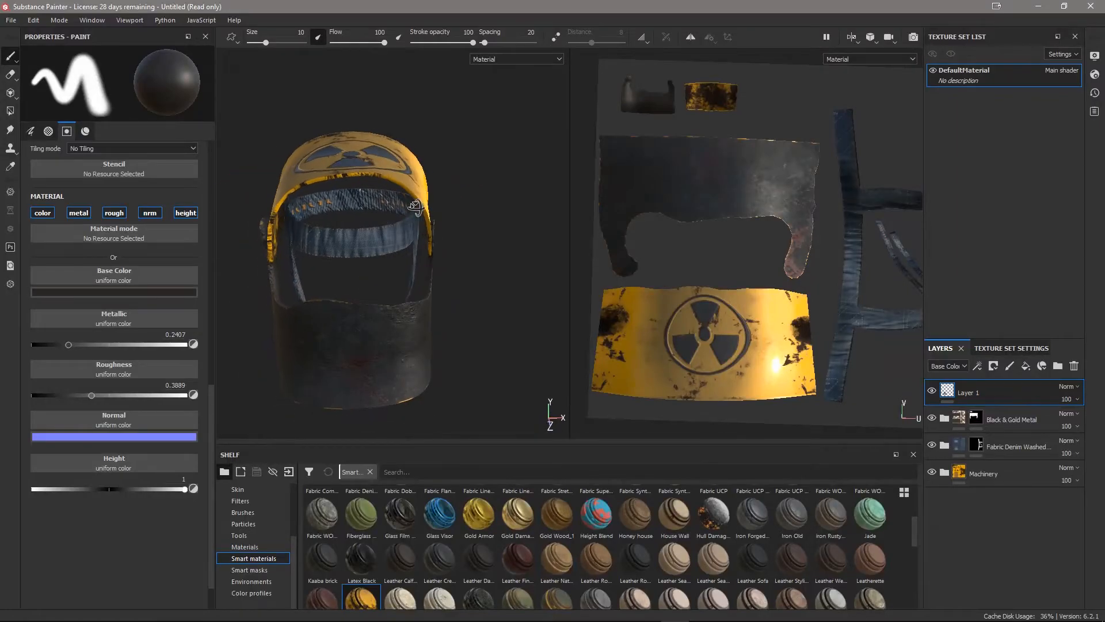
mouse_move(352, 241)
alt+mouse_down()
mouse_move(415, 241)
mouse_move(397, 271)
mouse_move(460, 161)
mouse_move(472, 242)
mouse_move(358, 272)
mouse_move(366, 308)
alt+mouse_up()
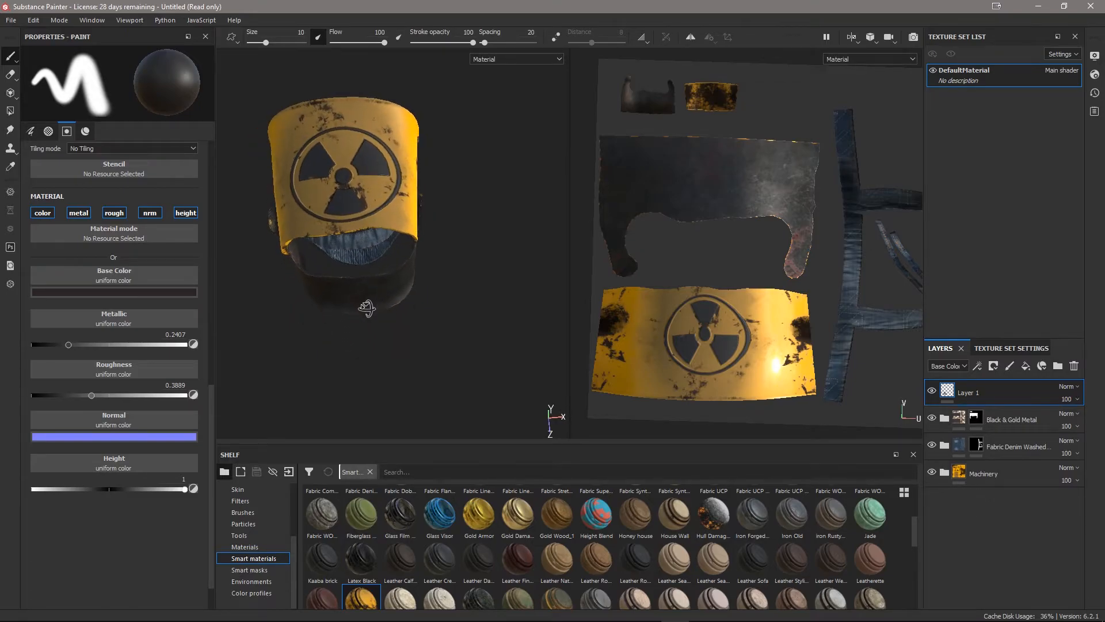
scroll(365, 188, up, 5)
alt+drag(301, 216, 310, 288)
scroll(301, 278, down, 3)
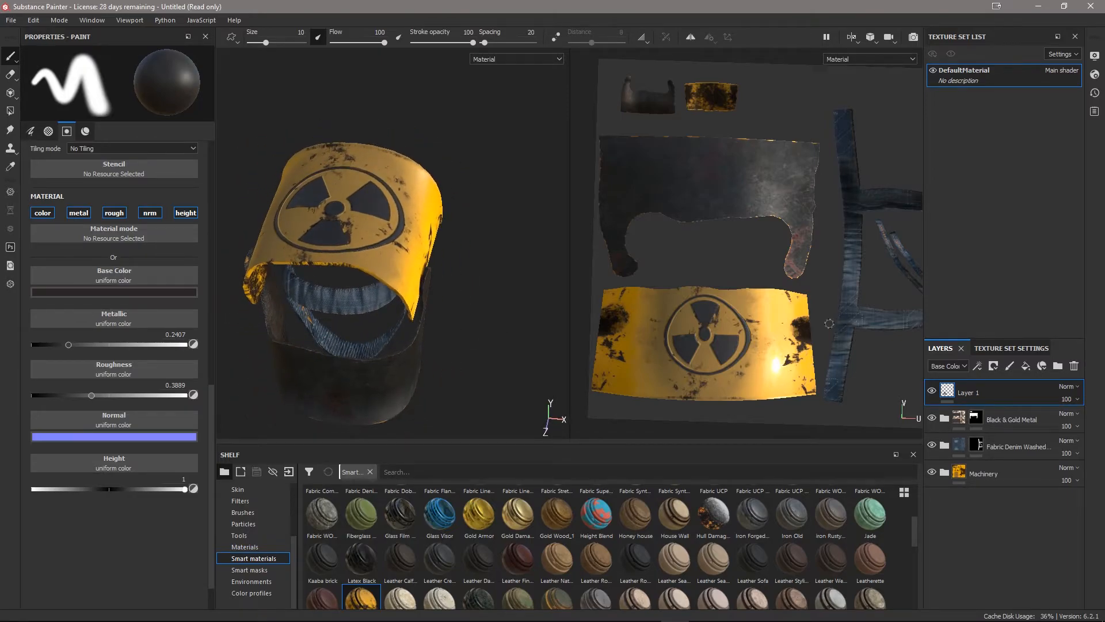
mouse_move(341, 358)
alt+mouse_down()
mouse_move(345, 311)
mouse_move(335, 358)
mouse_move(378, 316)
mouse_move(340, 211)
alt+mouse_up()
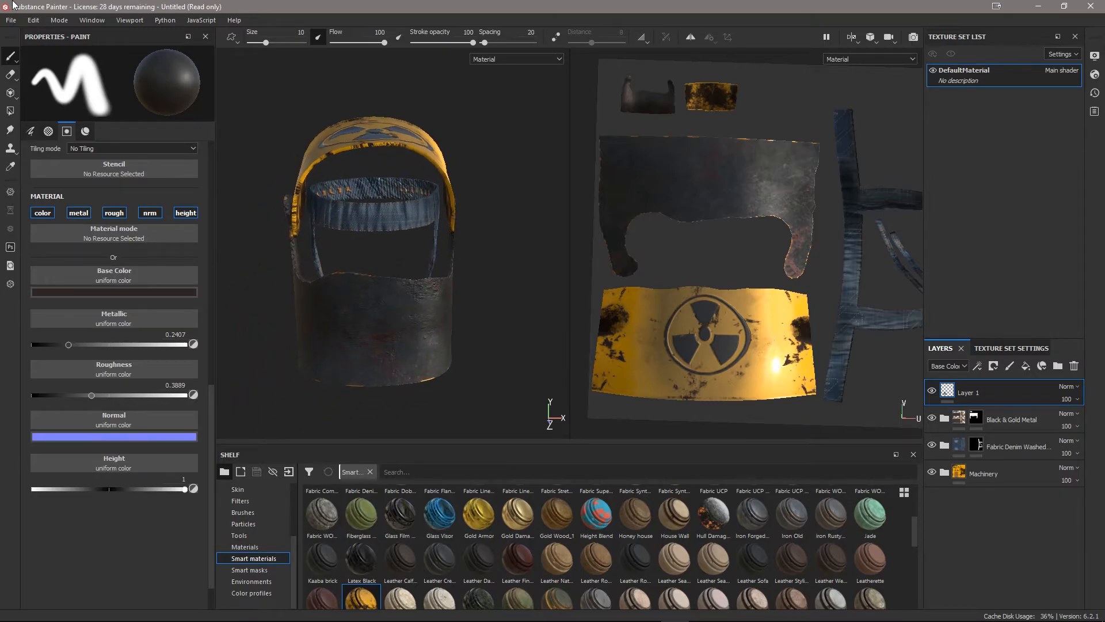
Export the textures with the Rust maps output template into the helmet folder on the Desktop
click(10, 21)
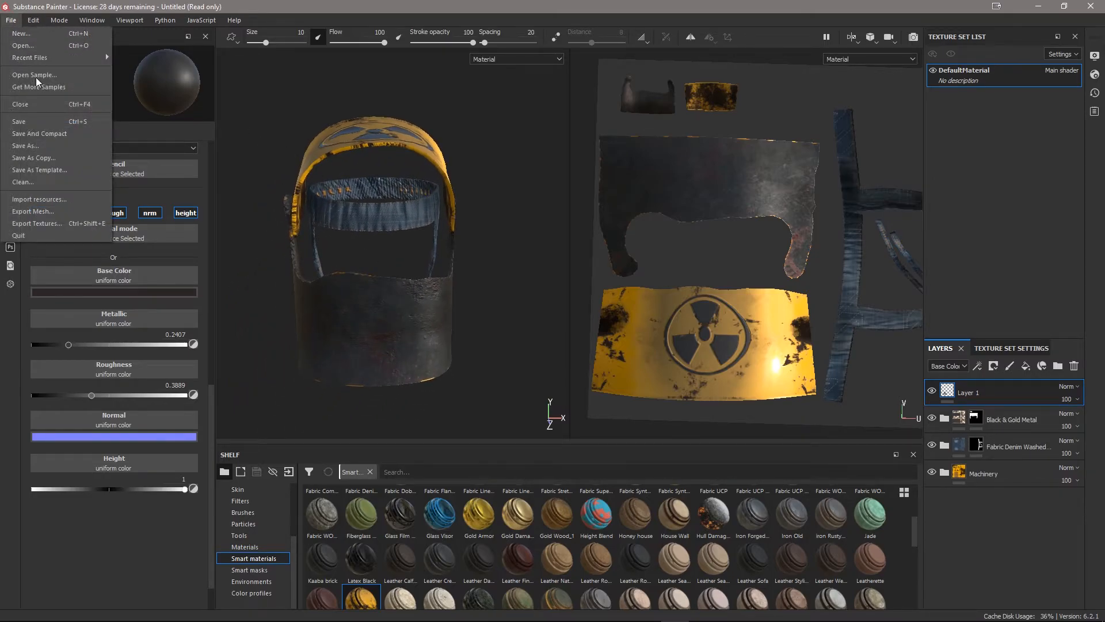
click(79, 221)
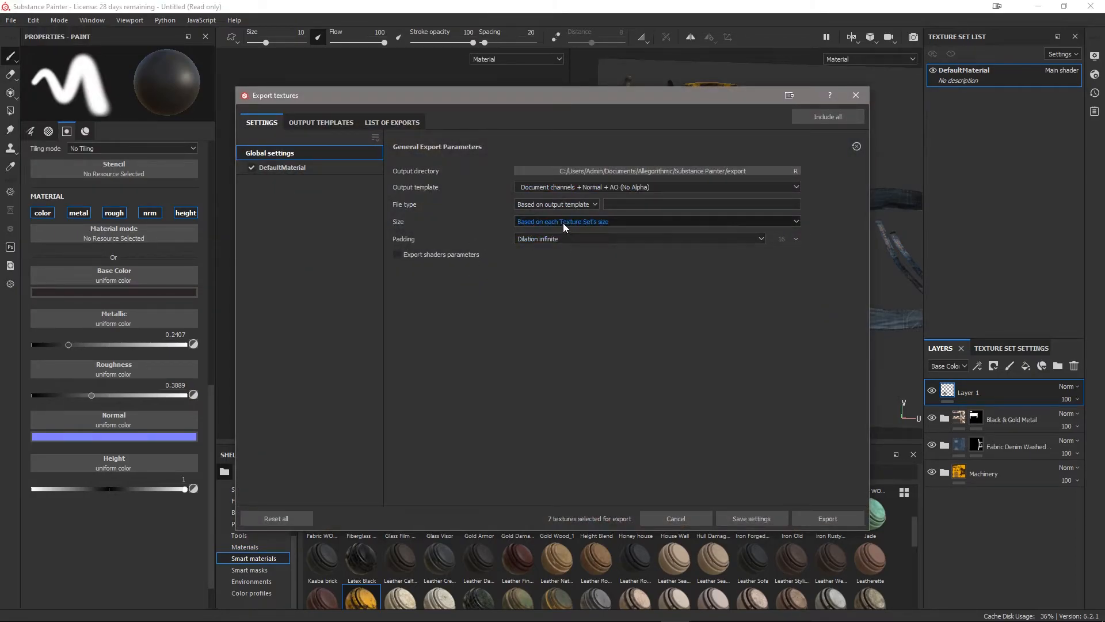
click(562, 188)
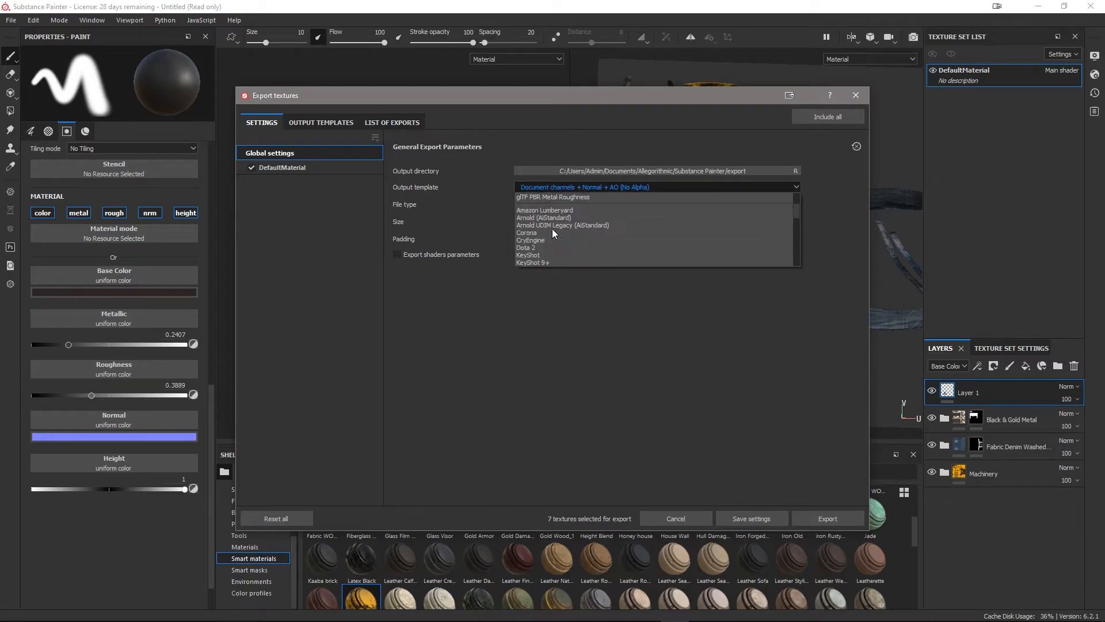
scroll(554, 229, down, 7)
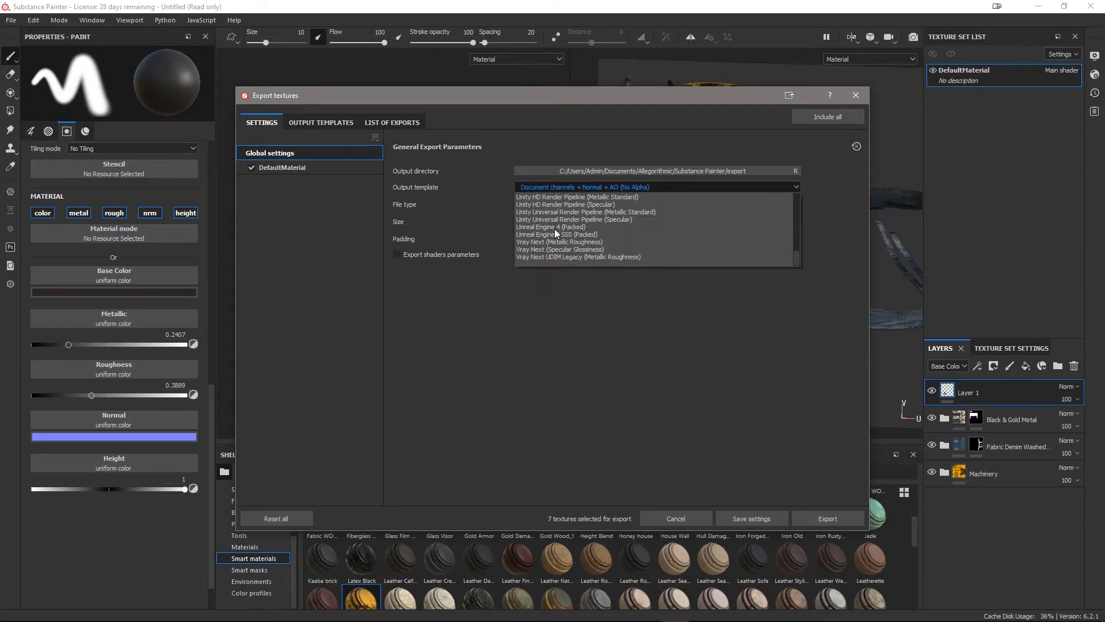
scroll(548, 224, up, 3)
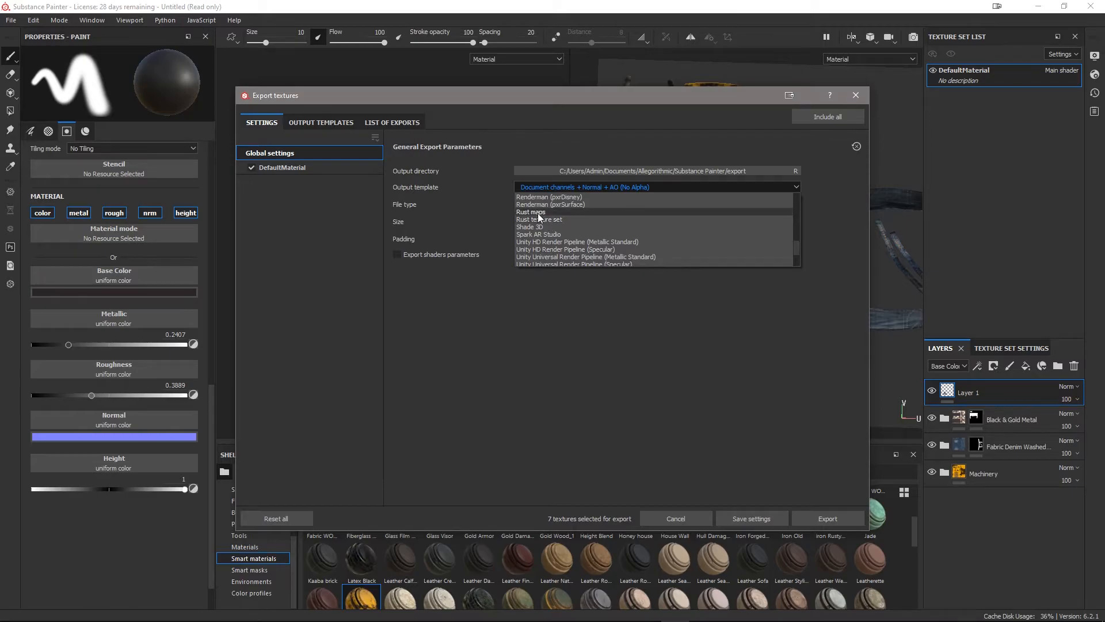
click(537, 213)
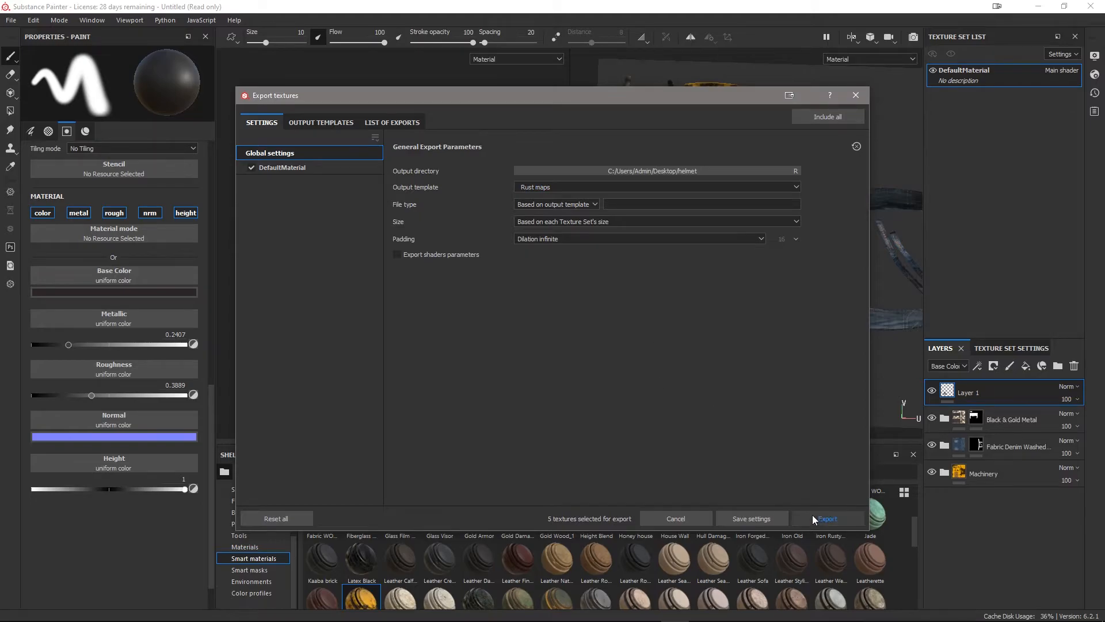
click(812, 519)
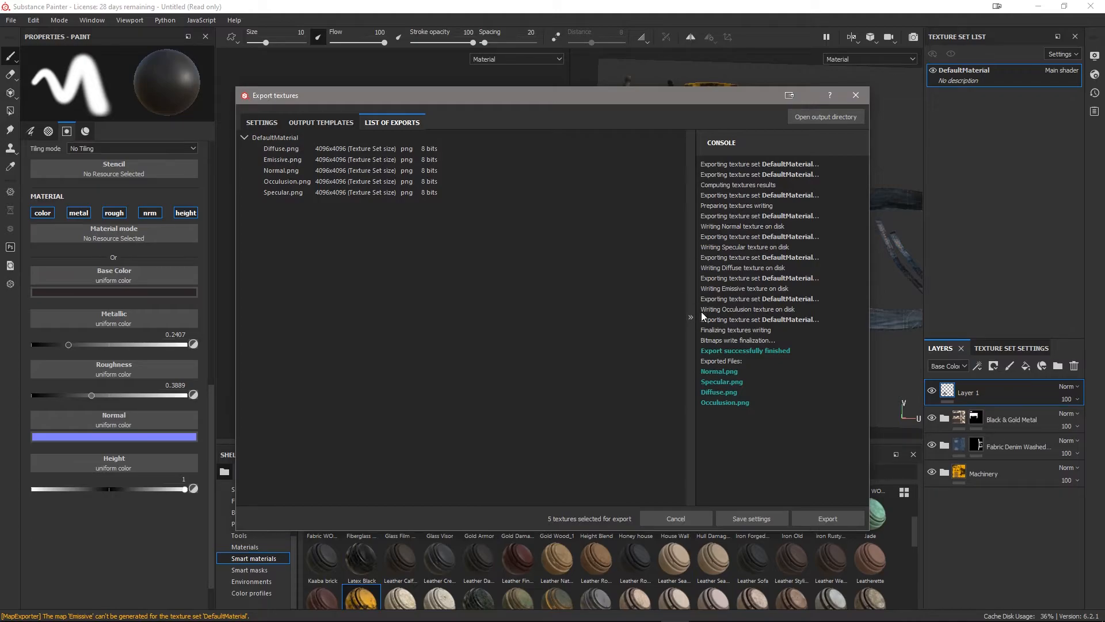
Open the export's output directory and view Diffuse.png
click(838, 118)
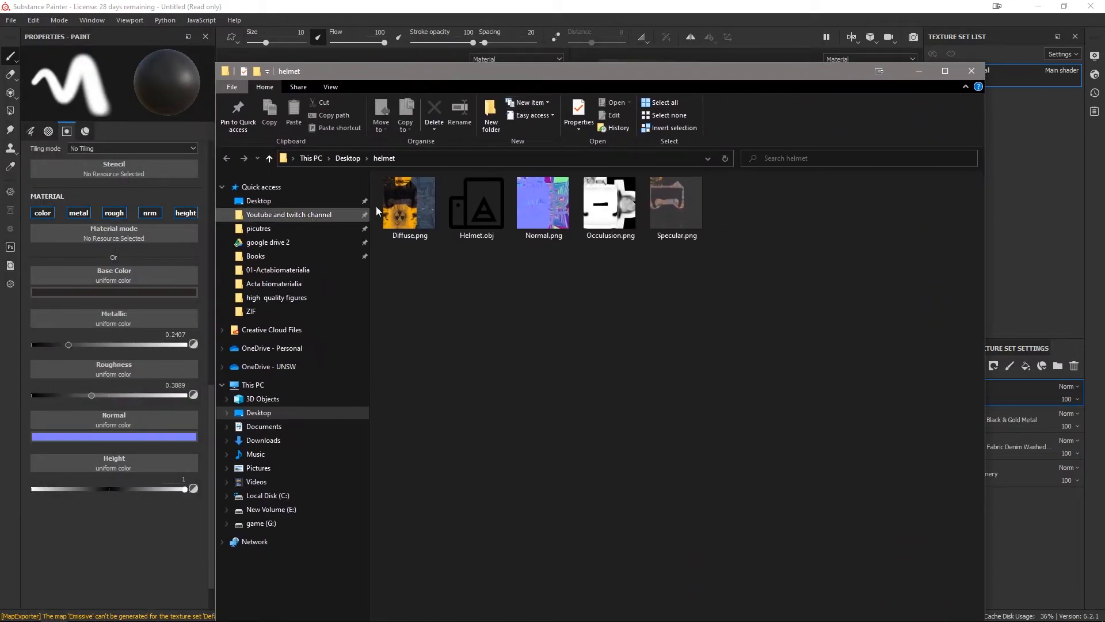
double_click(422, 204)
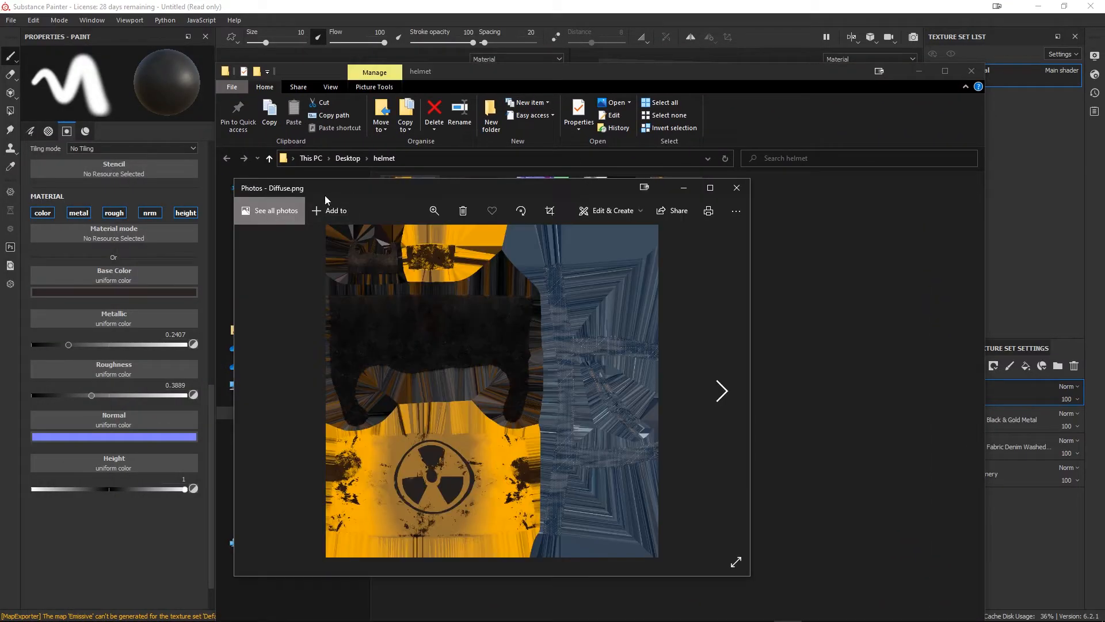
View the exported Occulusion.png and Specular.png maps, and close the image viewer
click(722, 391)
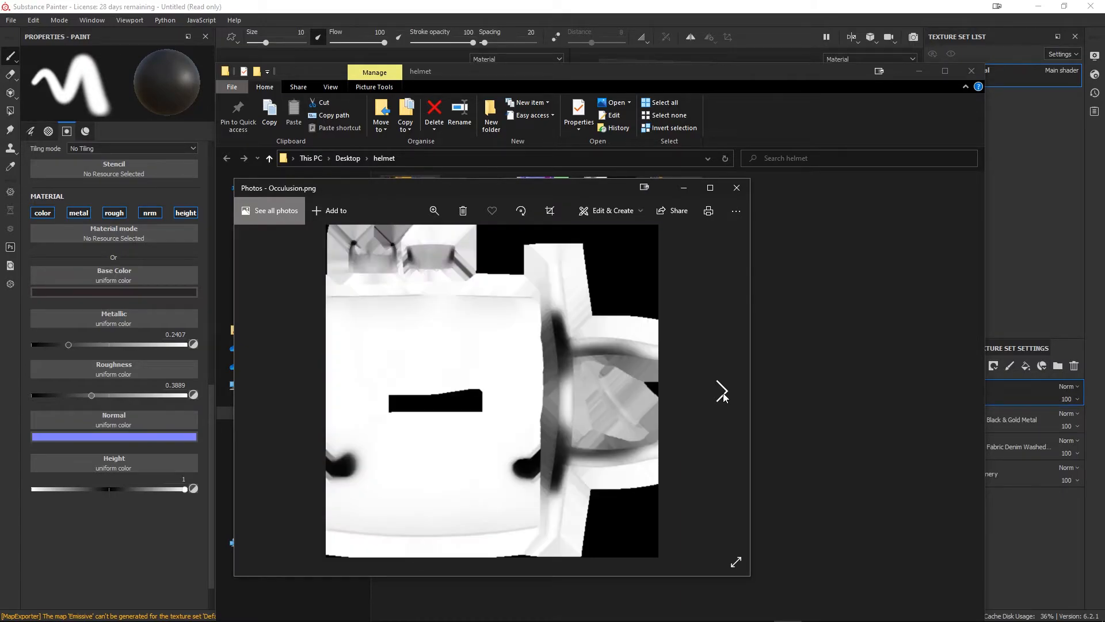
click(723, 393)
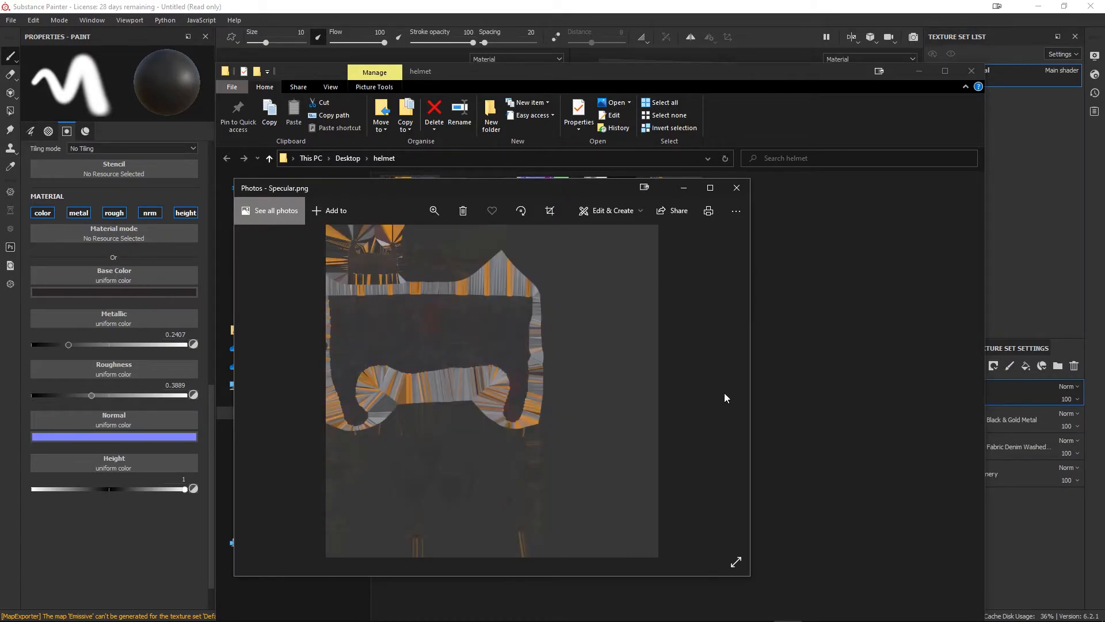
click(736, 187)
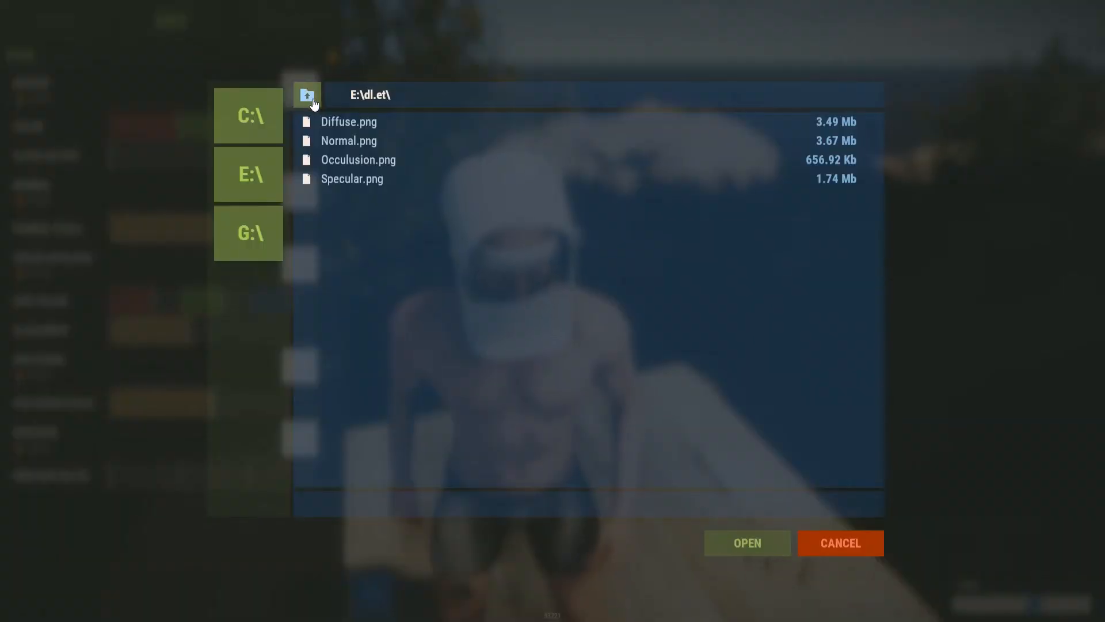
Switch to Rust's workshop skin editor and load diffuse.png from E:\dl.et as the helmet's diffuse texture
click(320, 122)
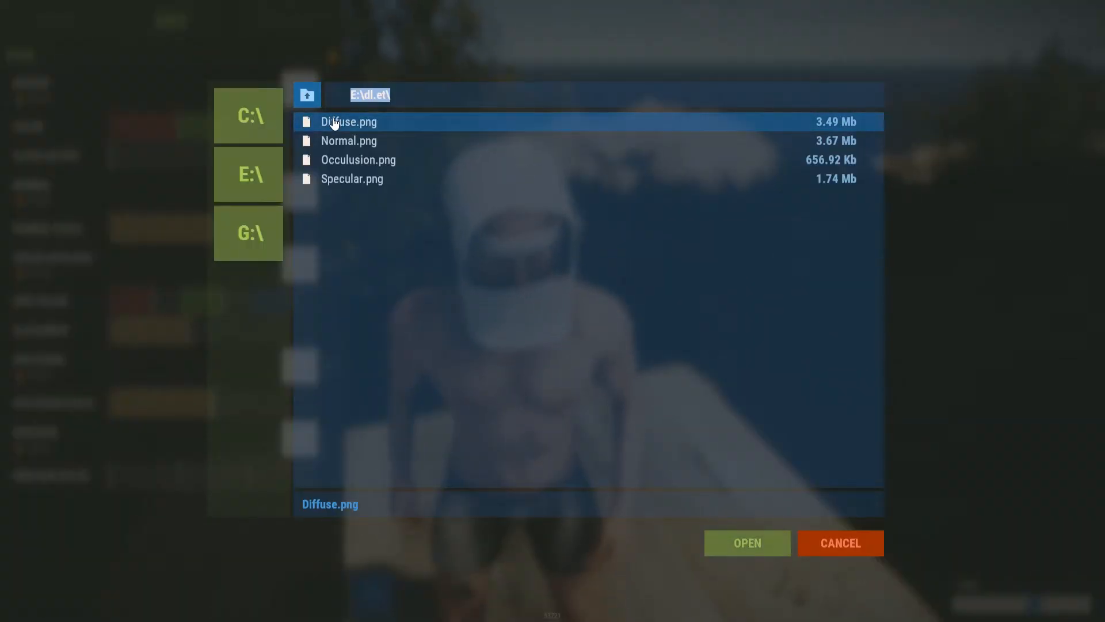
click(364, 506)
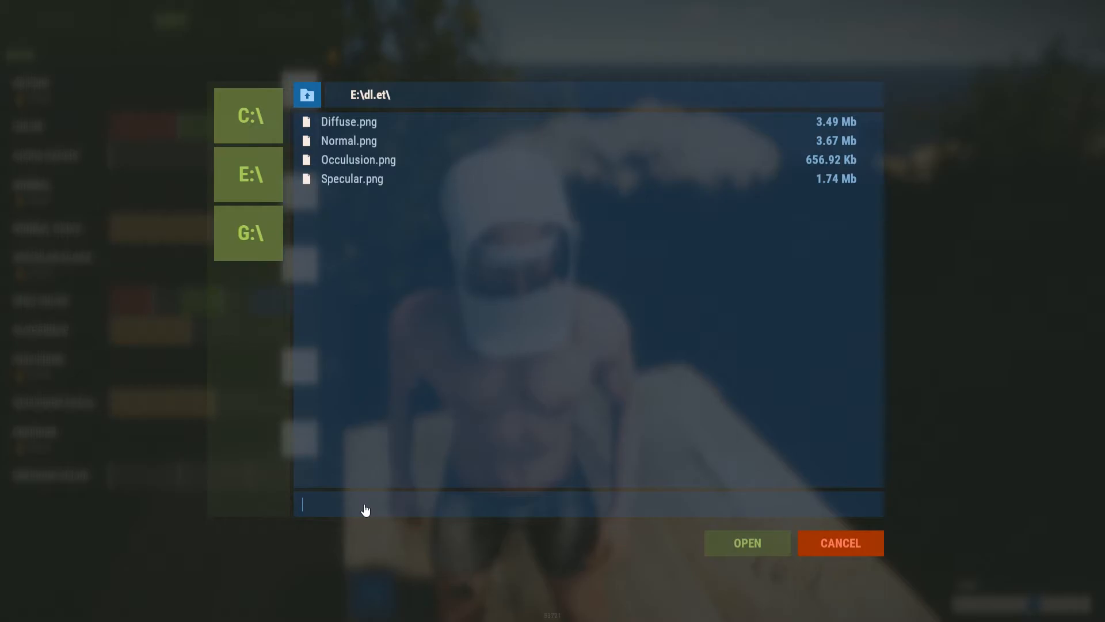
text(diffuse.ong)
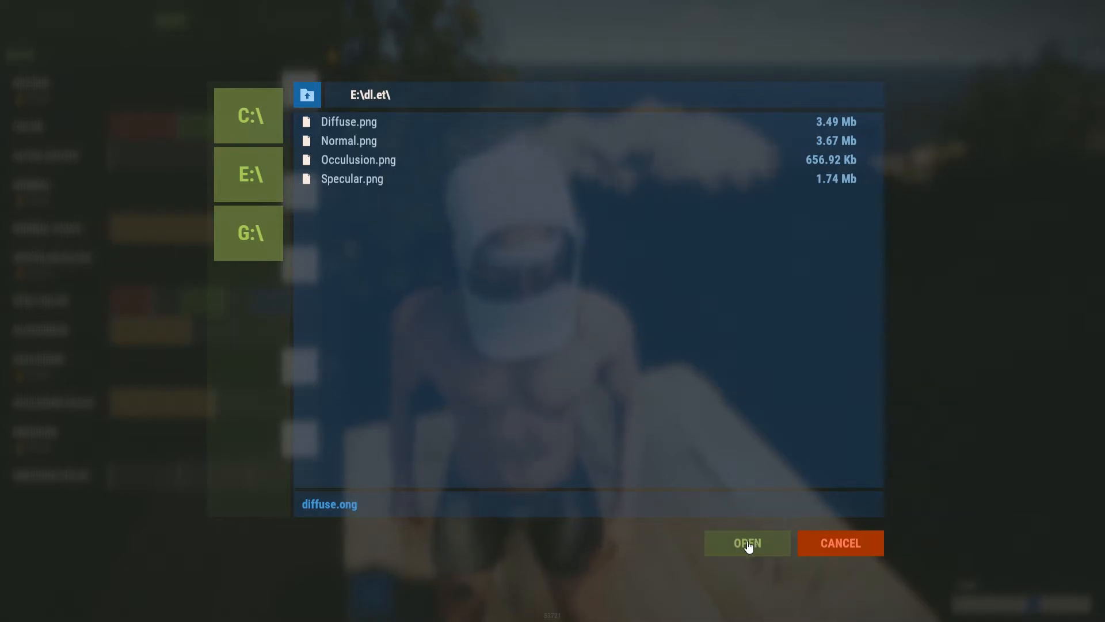
click(409, 504)
click(345, 507)
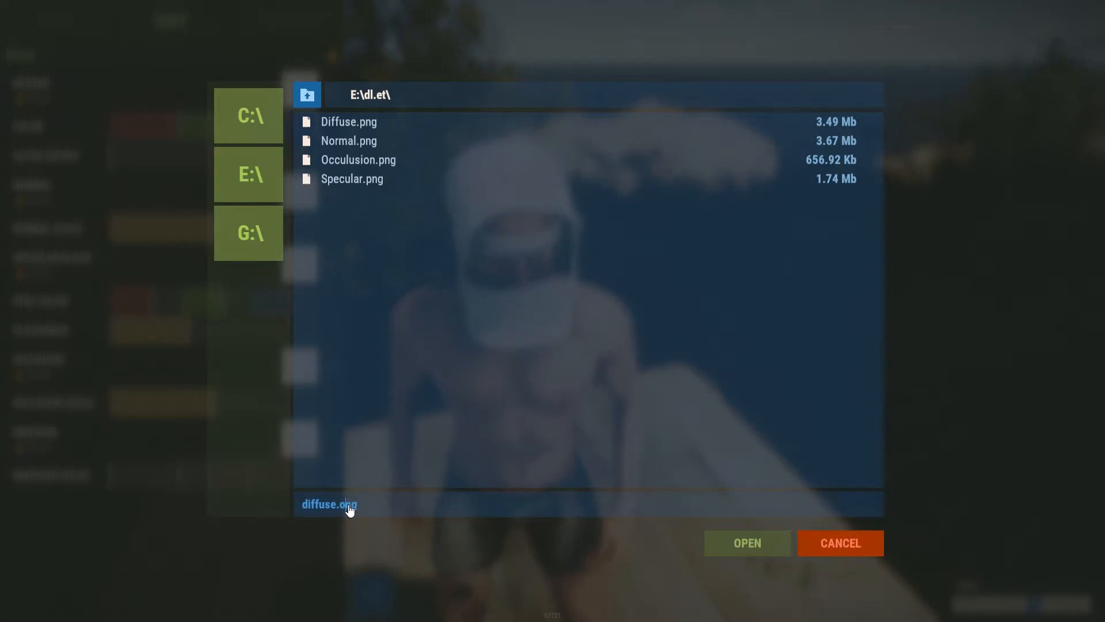
key(BackSpace)
text(p)
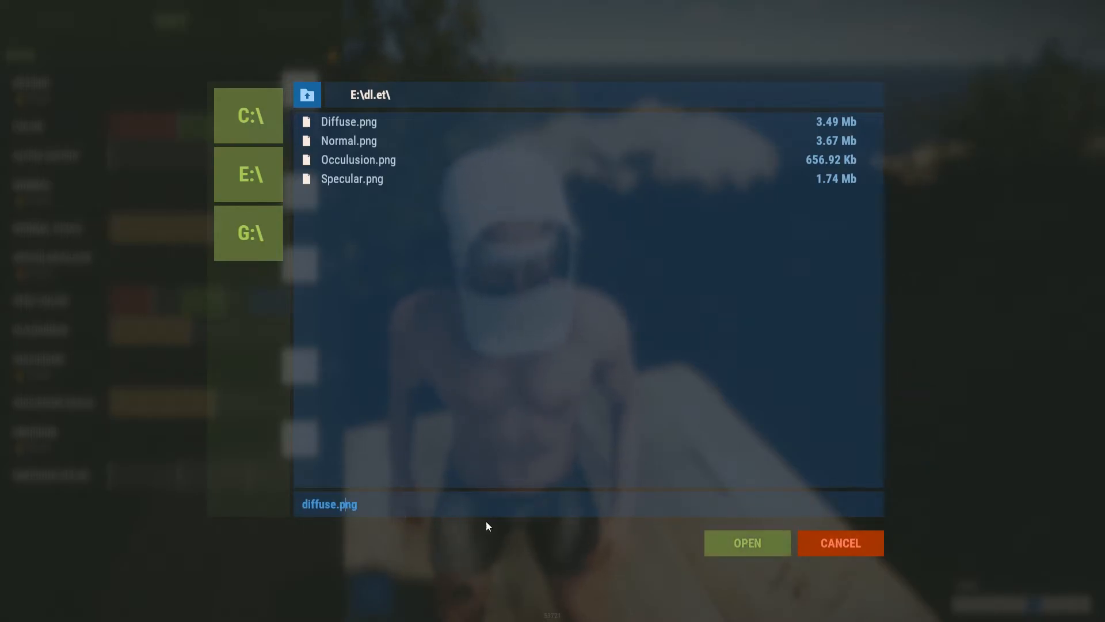
click(730, 552)
Load normal.png from the same folder as the helmet's normal map
click(300, 193)
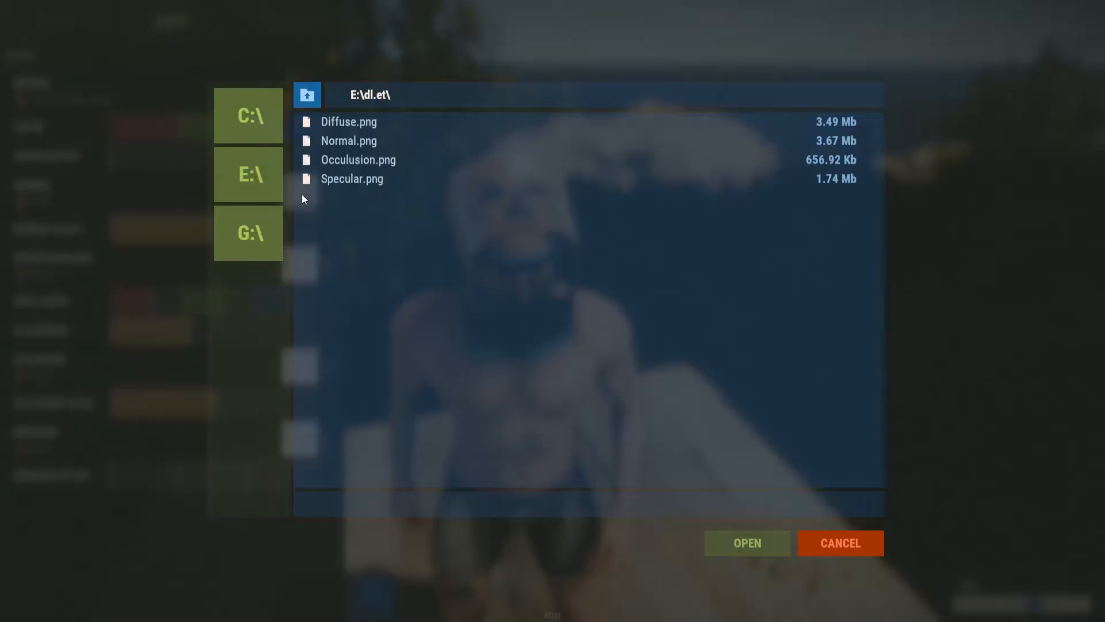
click(349, 141)
click(743, 551)
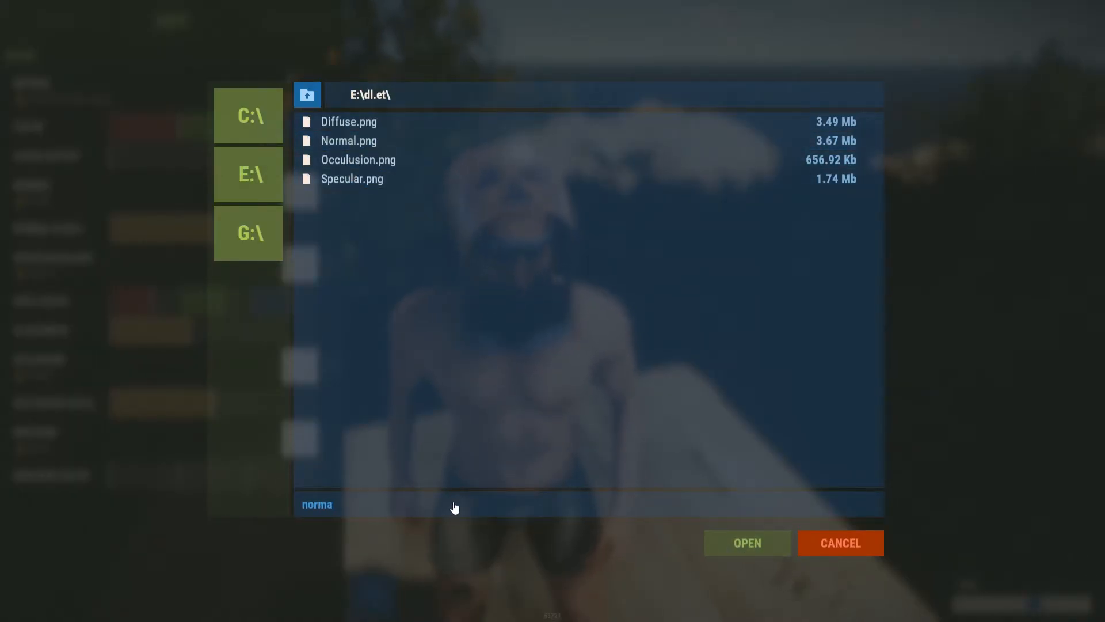
key(BackSpace)
text(normal.png)
click(740, 547)
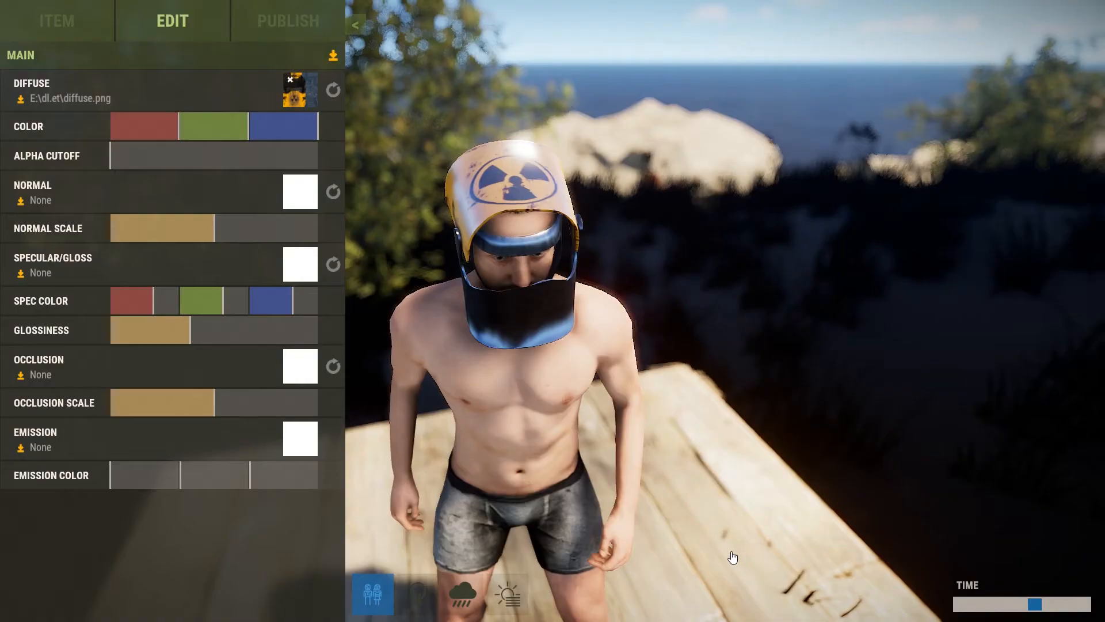
Load specular.png from the same folder as the helmet's specular/gloss map
click(301, 266)
click(350, 179)
click(387, 502)
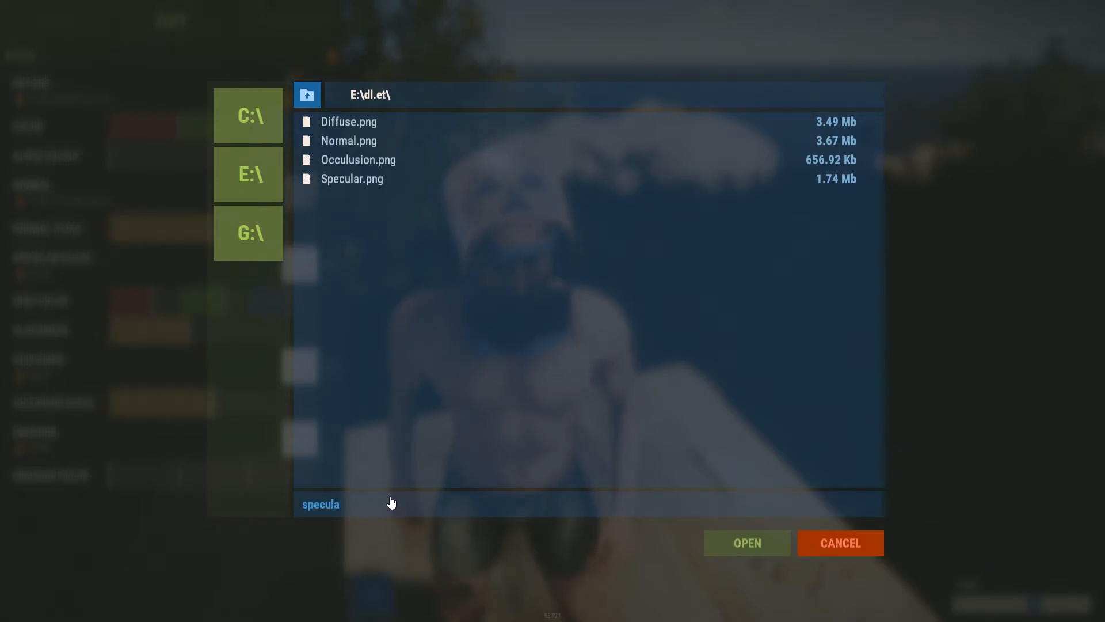
text(specular.png)
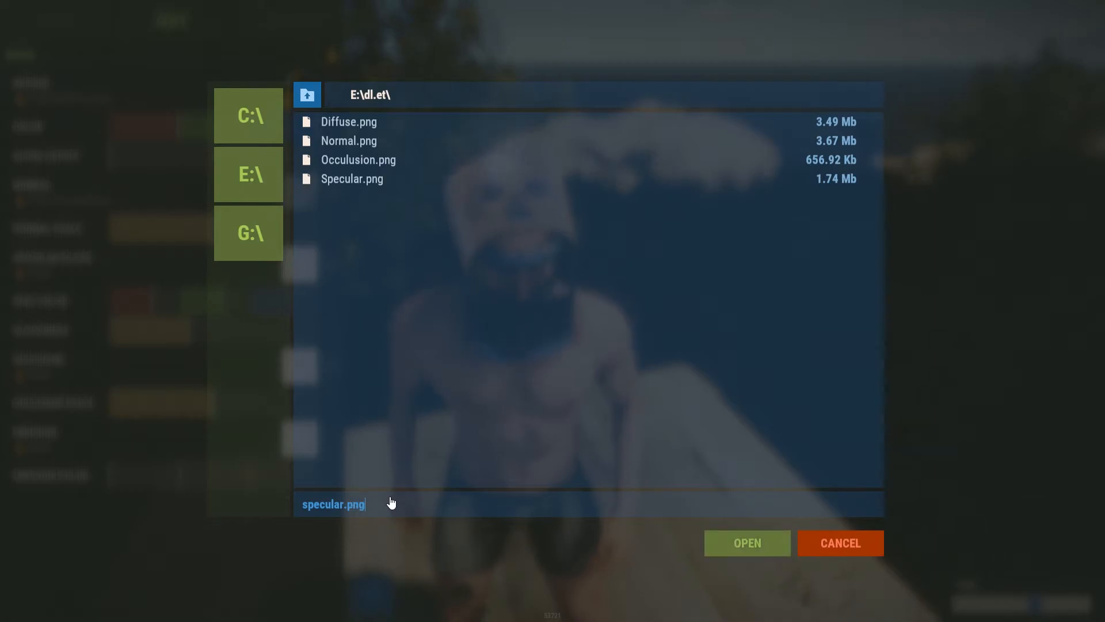
click(741, 551)
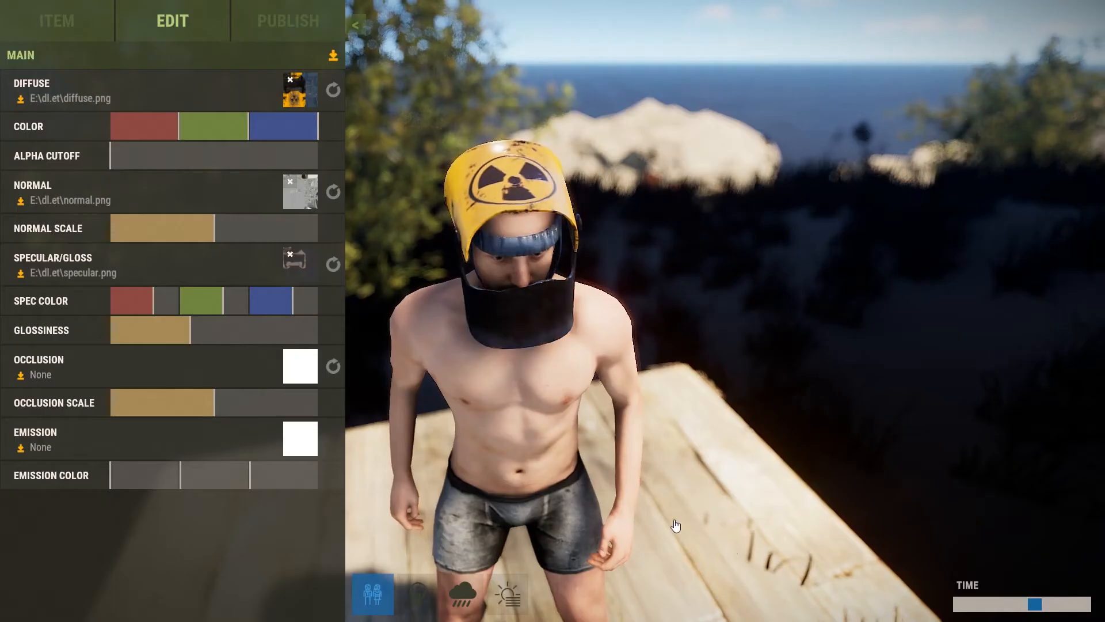
Load occulusion.png from the same folder as the helmet's occlusion map
click(290, 376)
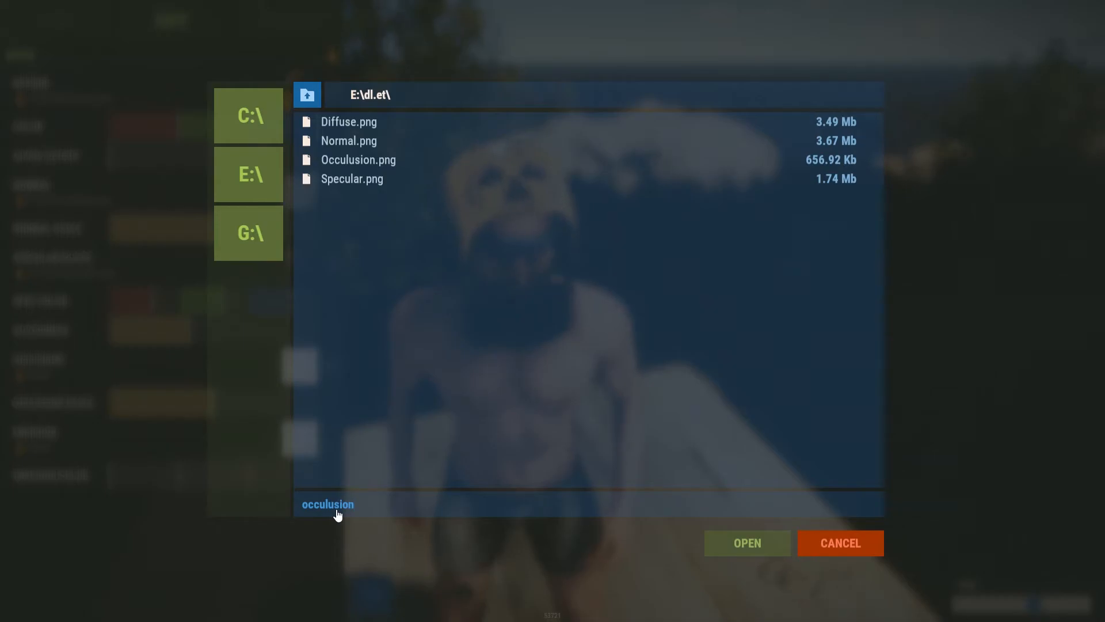
text(ng)
click(728, 543)
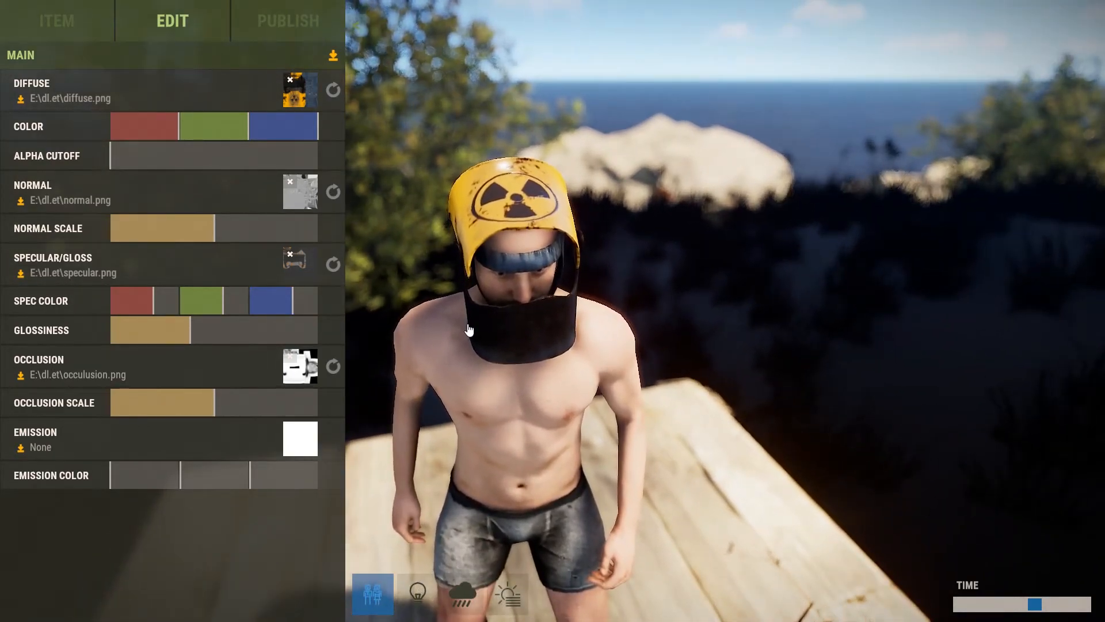
Raise the helmet's normal scale to about 80% and lower its glossiness to about 10%
drag(469, 330, 508, 323)
scroll(447, 328, up, 2)
scroll(508, 323, down, 5)
scroll(508, 323, up, 3)
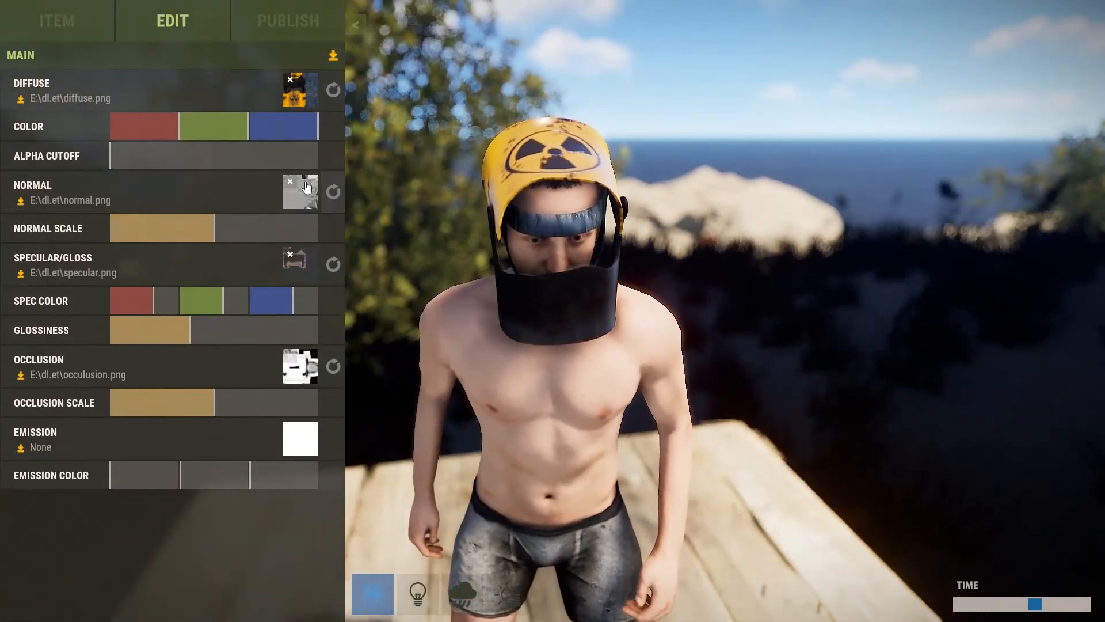
click(223, 232)
drag(223, 232, 282, 236)
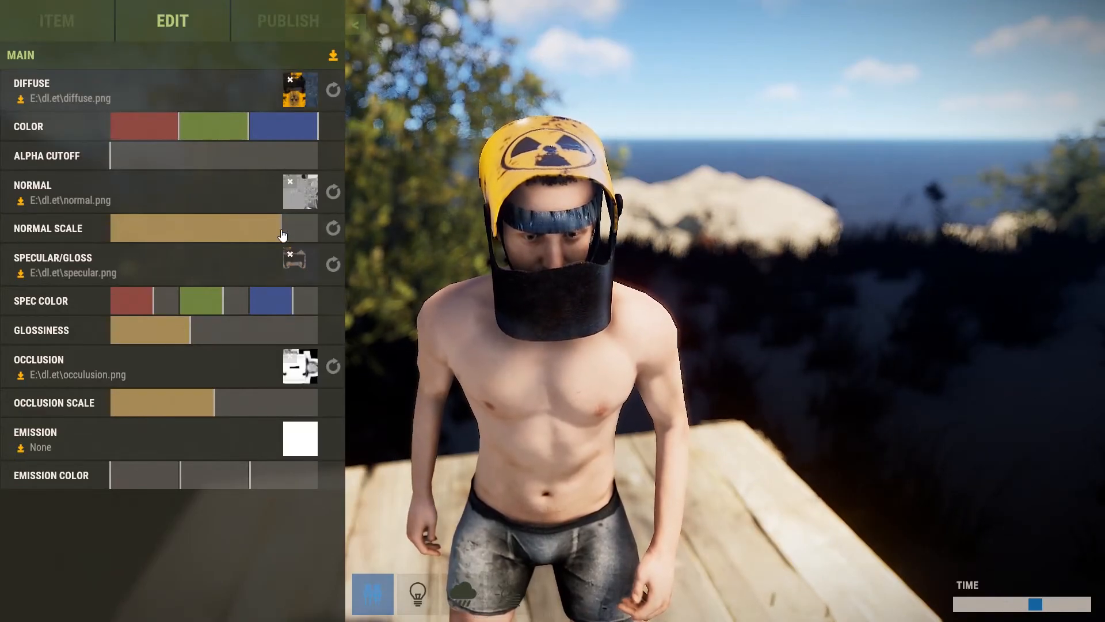
drag(189, 323, 134, 326)
Set the normal scale to its maximum and the occlusion scale to about 35%
drag(196, 414, 148, 405)
drag(244, 241, 367, 238)
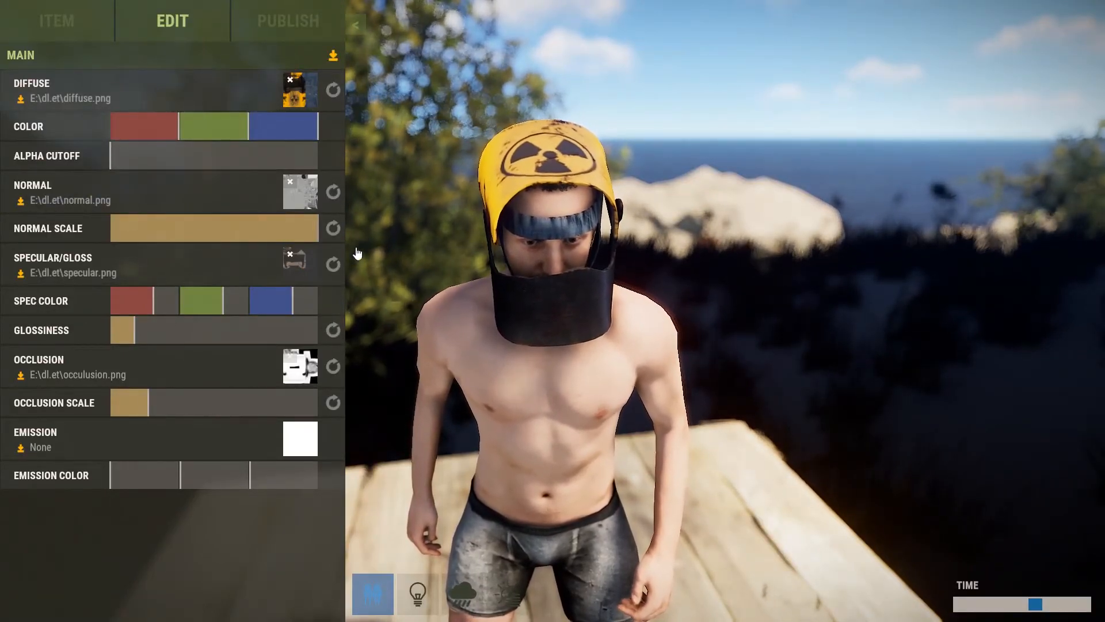
mouse_move(147, 407)
mouse_down()
mouse_move(116, 405)
mouse_move(183, 405)
mouse_up()
Inspect the textured helmet on the character up close and from a distance, checking how the adjusted material looks
drag(475, 390, 456, 374)
scroll(525, 374, down, 3)
scroll(456, 374, down, 3)
scroll(461, 381, up, 5)
drag(596, 397, 601, 428)
scroll(624, 390, up, 5)
scroll(631, 422, down, 3)
scroll(613, 464, up, 3)
scroll(659, 397, down, 3)
scroll(1080, 321, up, 5)
scroll(1031, 338, down, 3)
drag(691, 482, 653, 387)
Shift the scene's time to night to examine the helmet in the dark, and return it to daylight
mouse_move(1019, 607)
mouse_down()
mouse_move(991, 607)
mouse_move(1028, 610)
mouse_up()
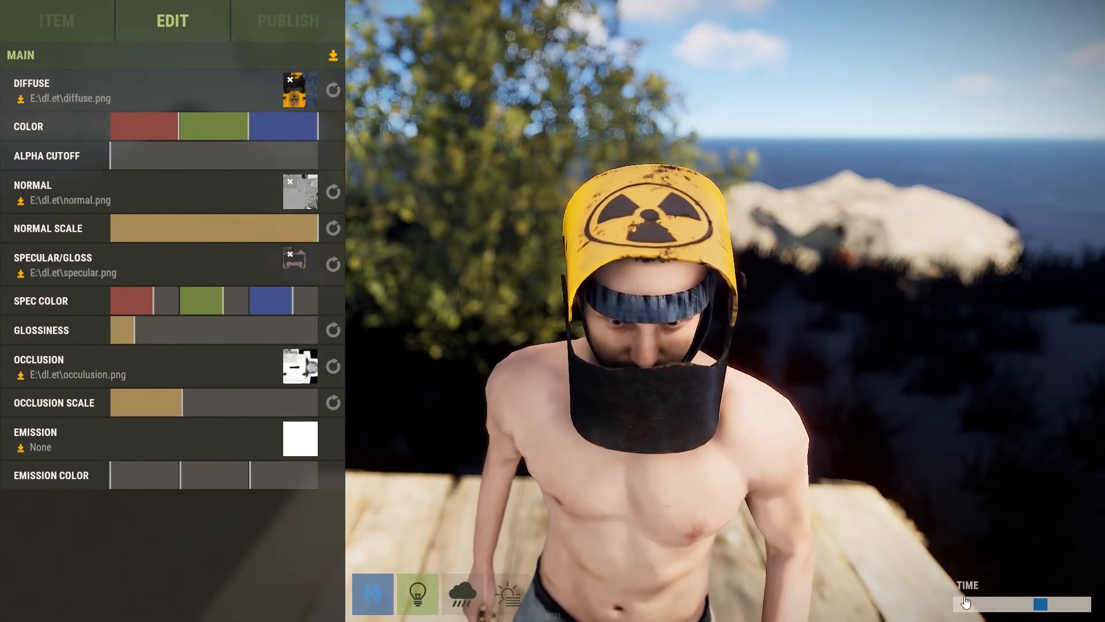
drag(1042, 606, 971, 607)
drag(701, 494, 862, 478)
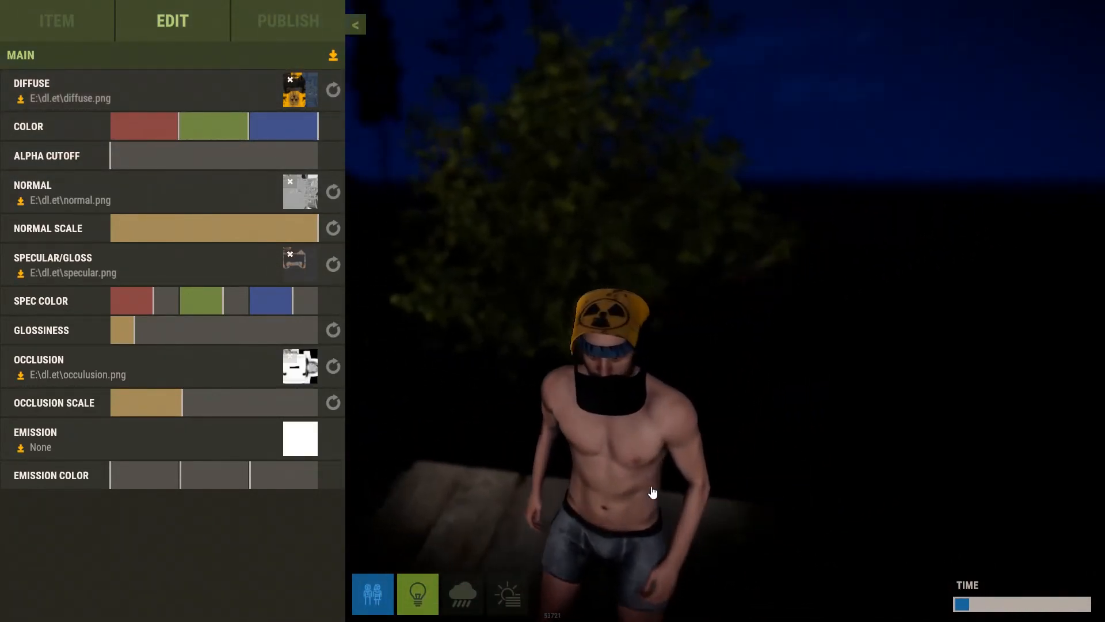
drag(551, 494, 931, 562)
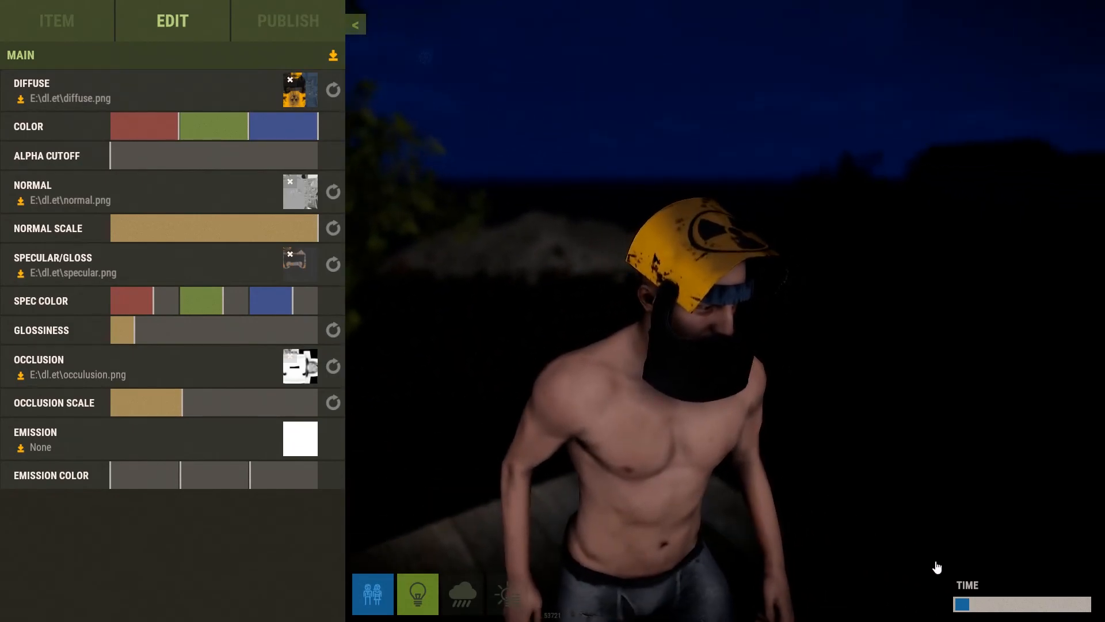
drag(970, 606, 1032, 610)
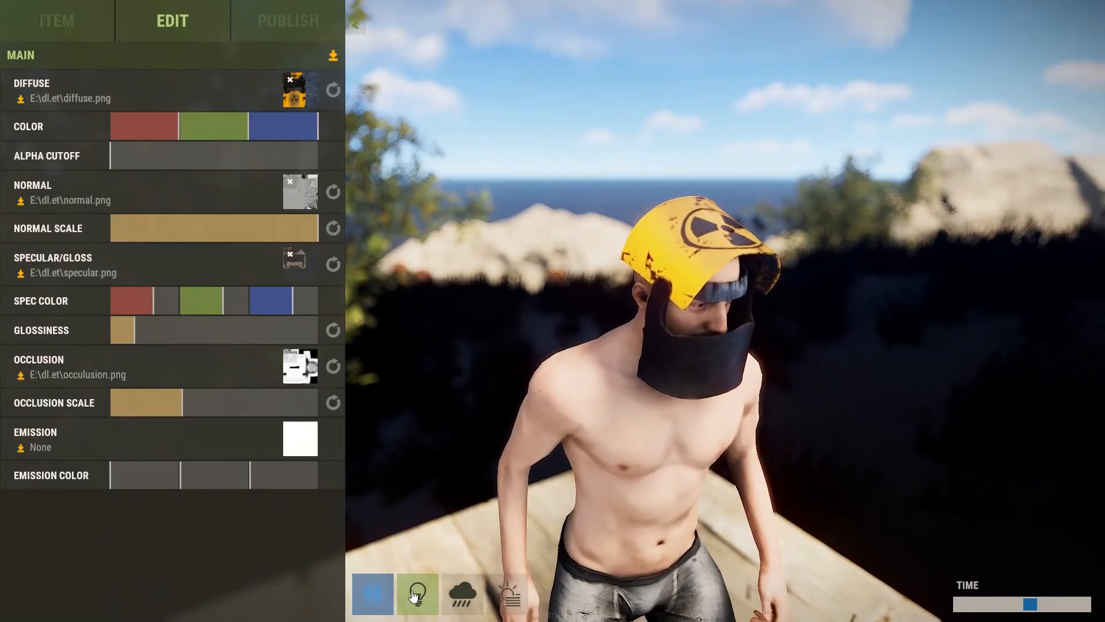
Examine the visor's radiation symbol and the helmet's side in daylight at close and far range
scroll(637, 538, down, 5)
drag(636, 537, 647, 489)
scroll(581, 491, up, 5)
scroll(917, 530, up, 5)
scroll(829, 523, down, 4)
scroll(647, 489, up, 4)
scroll(656, 509, down, 6)
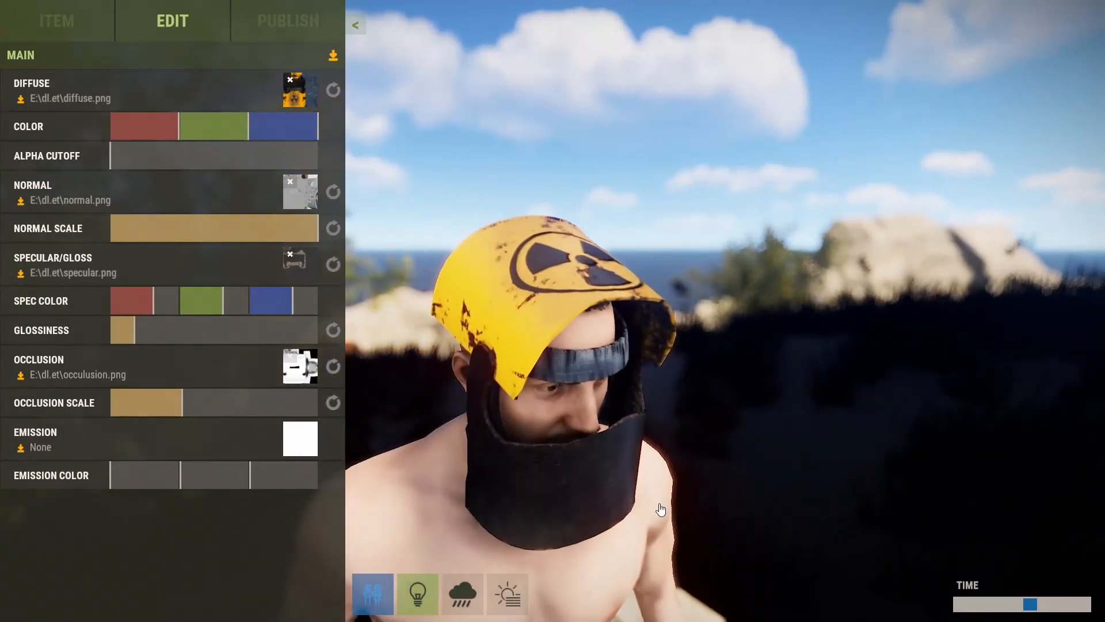
scroll(656, 511, up, 1)
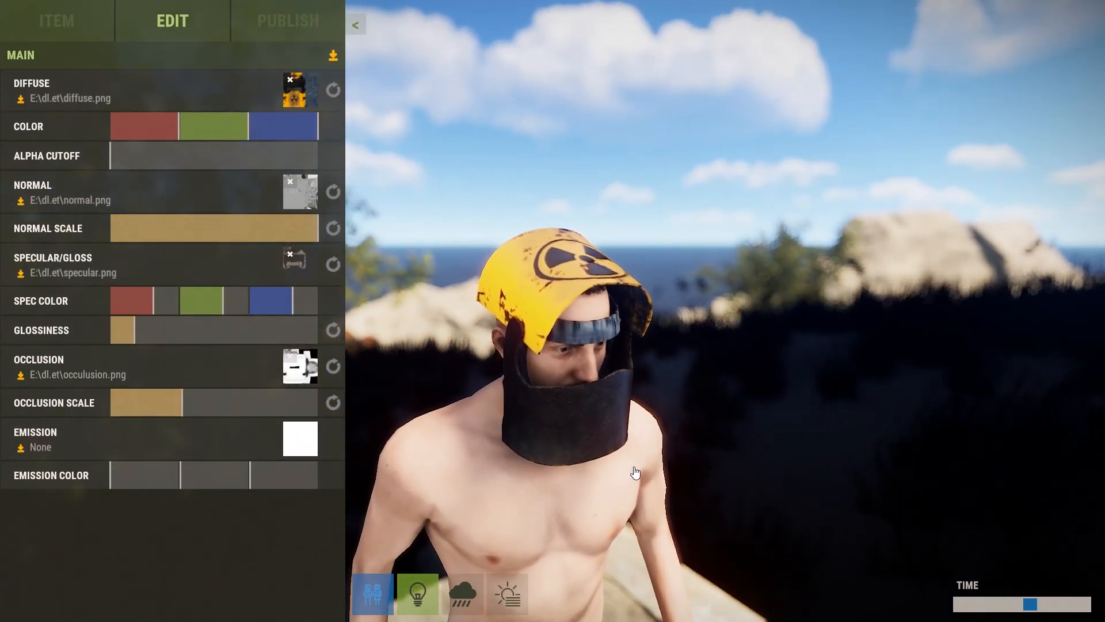